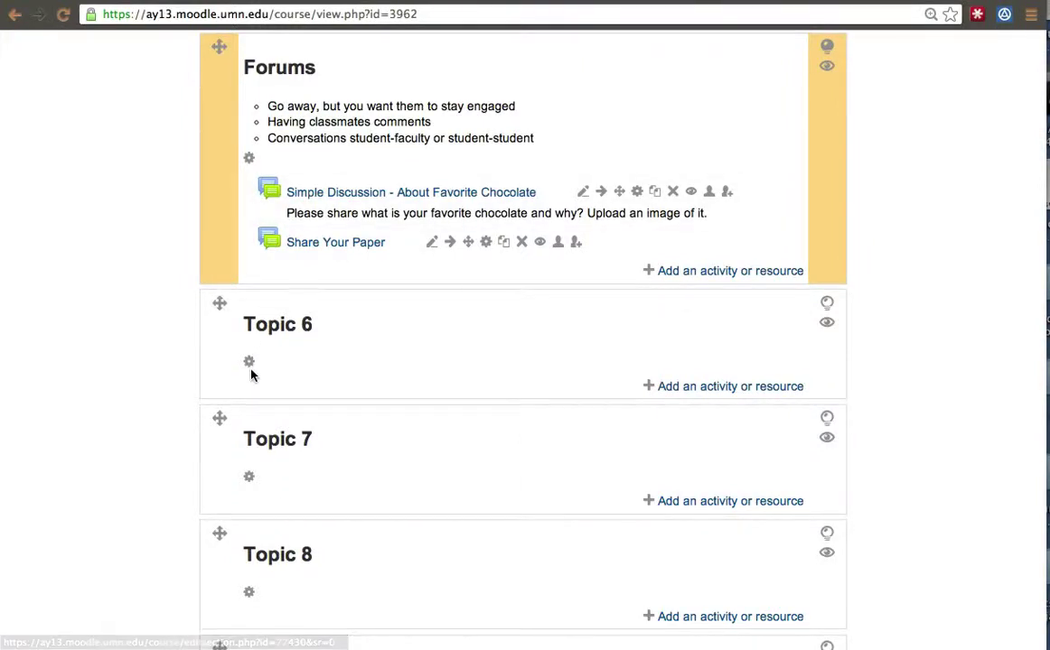
Step: Rename the Topic 6 section to "Labels" instead of its default name and save the section
click(252, 368)
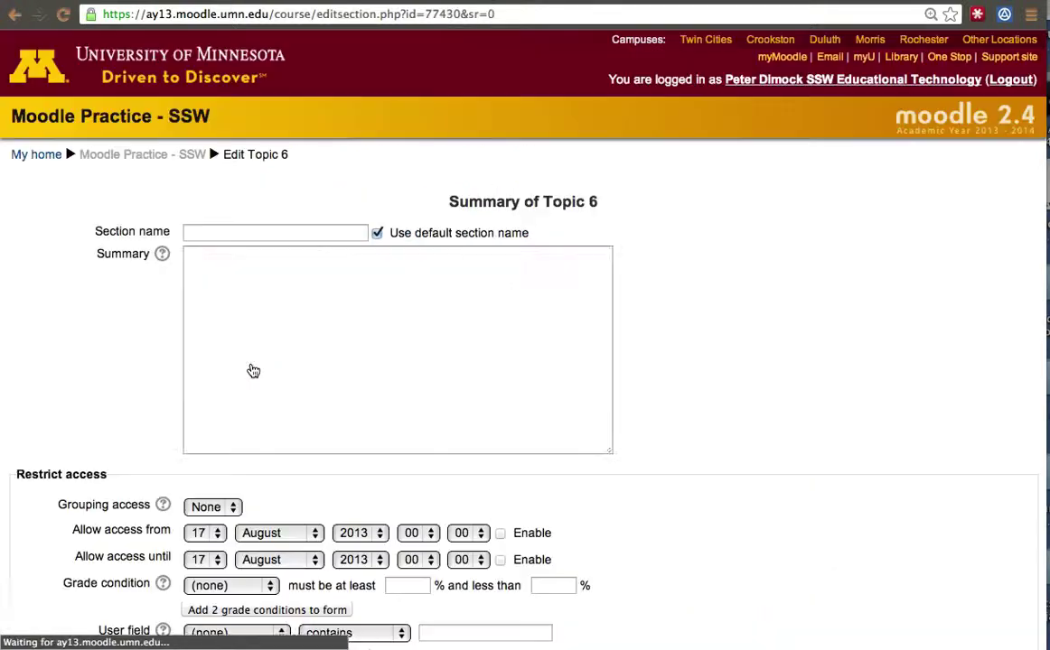
click(377, 234)
click(323, 232)
text(Labels)
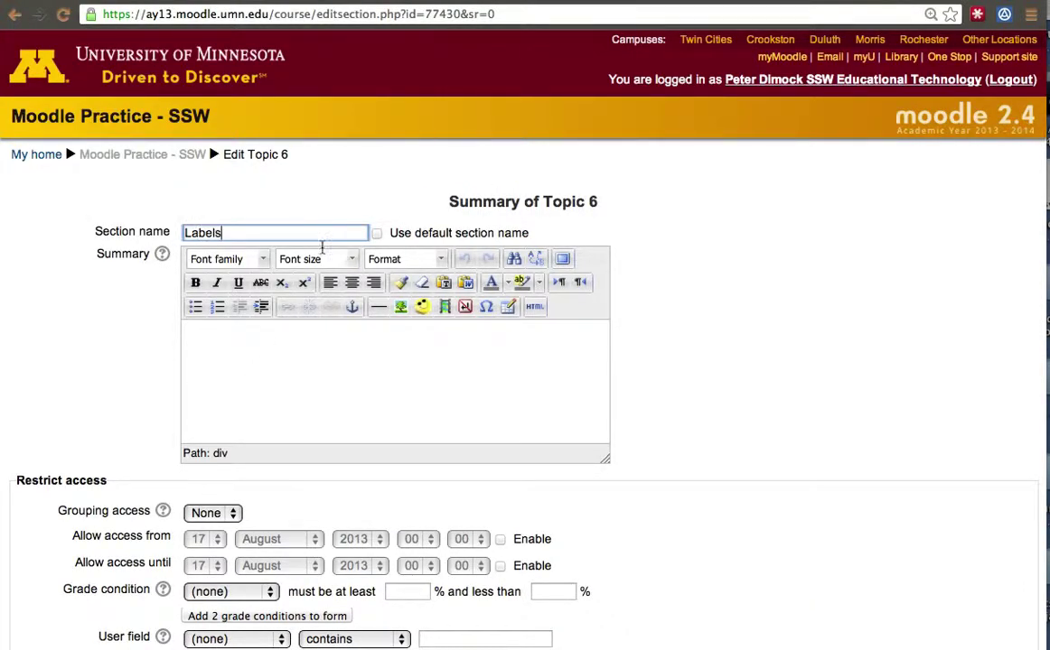
click(367, 398)
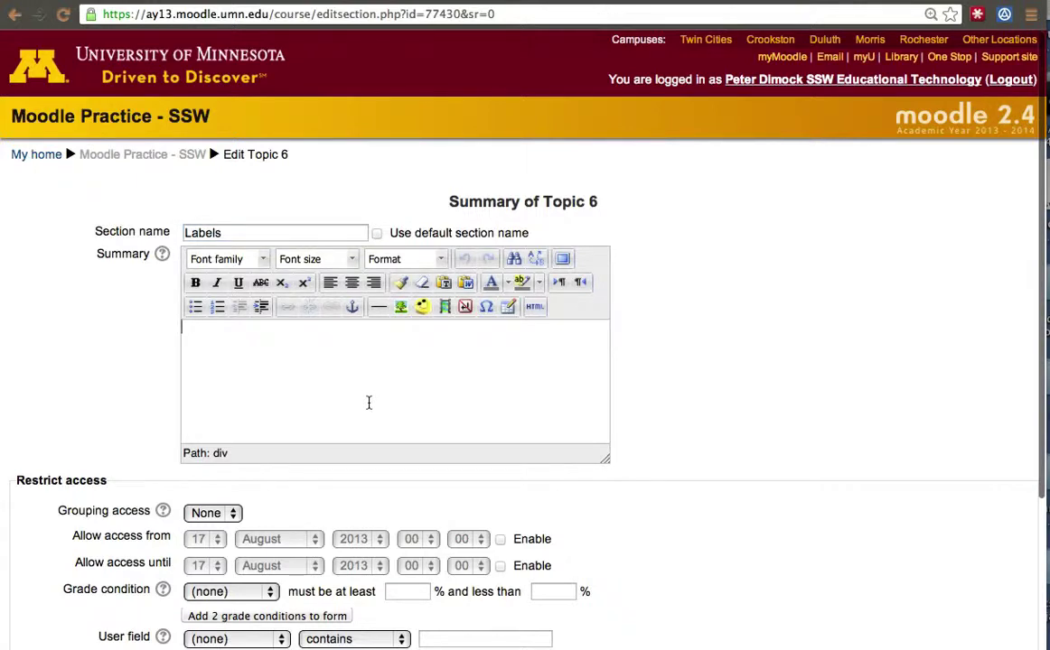
scroll(369, 405, down, 2)
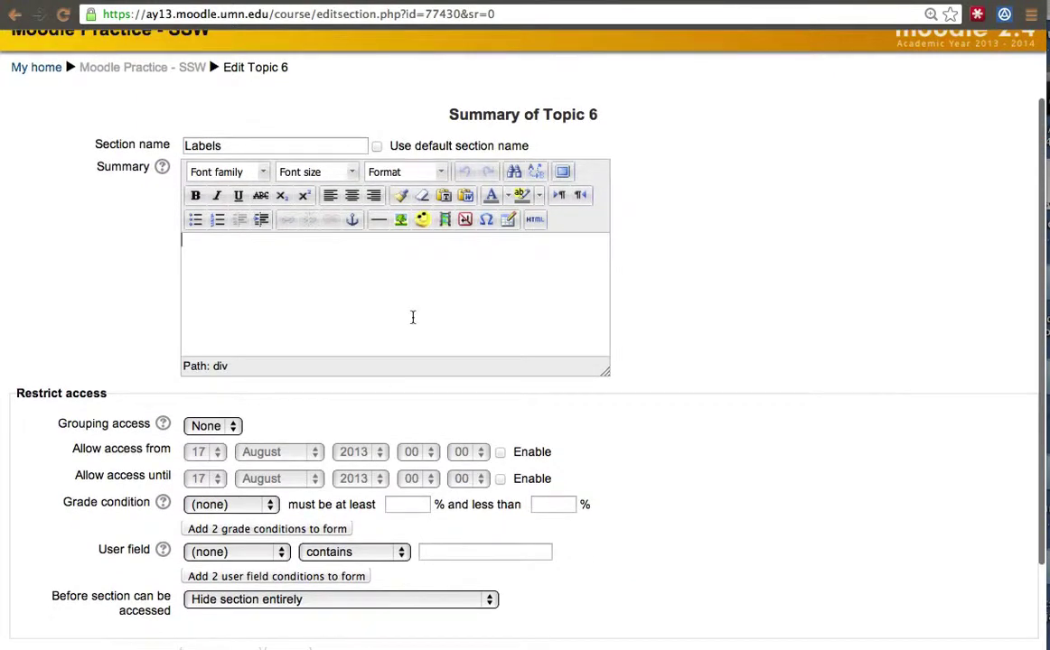
scroll(414, 313, down, 2)
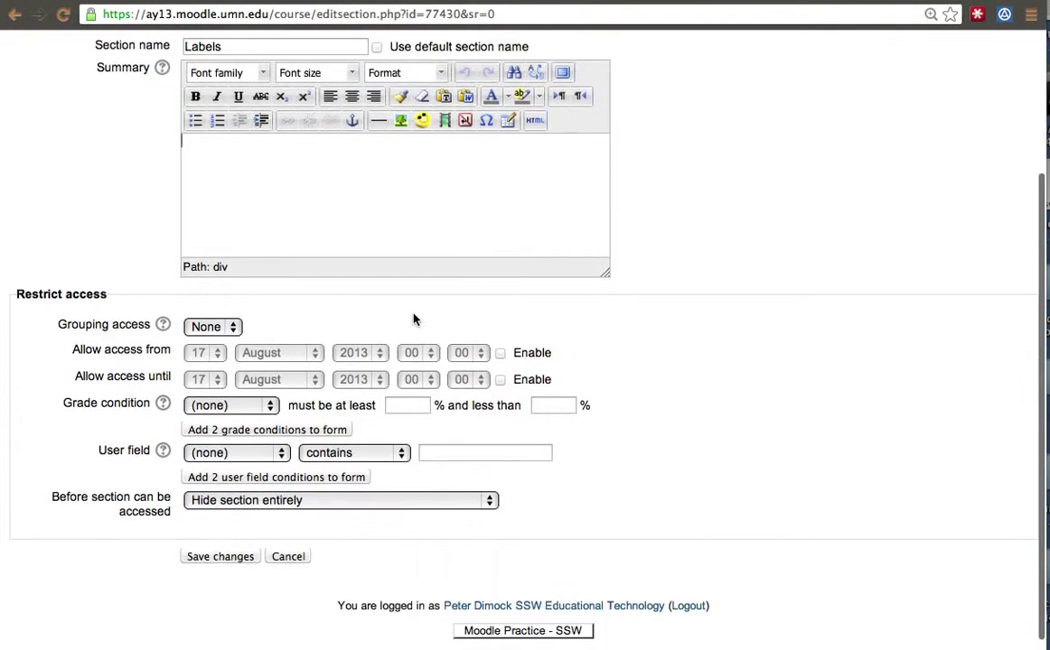
click(244, 558)
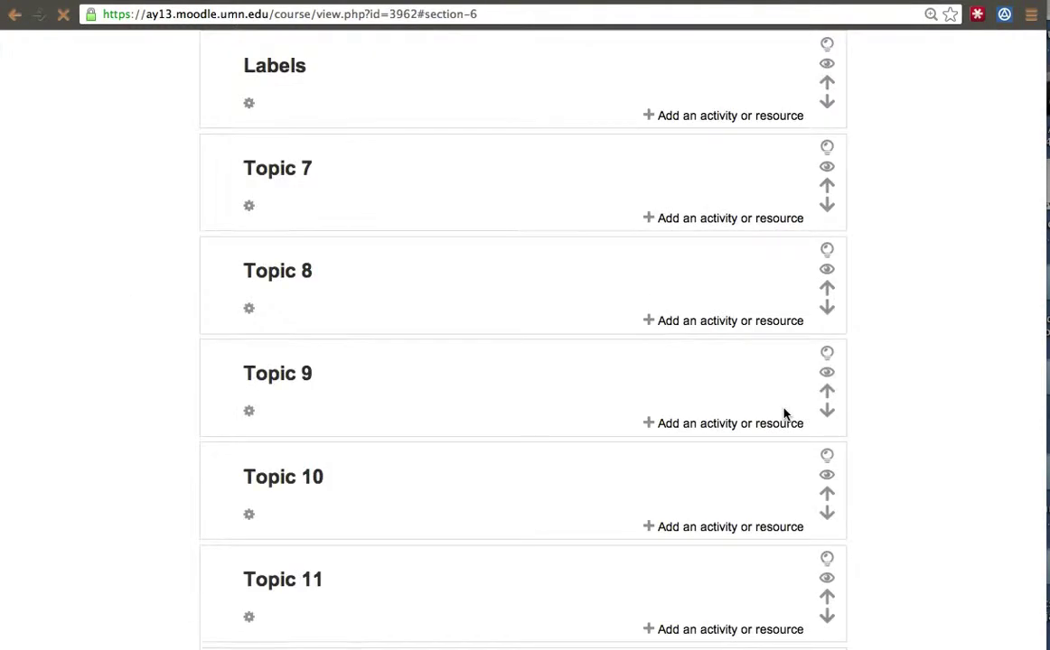
Step: Add a new File resource to the Labels section and name it "File"
click(752, 266)
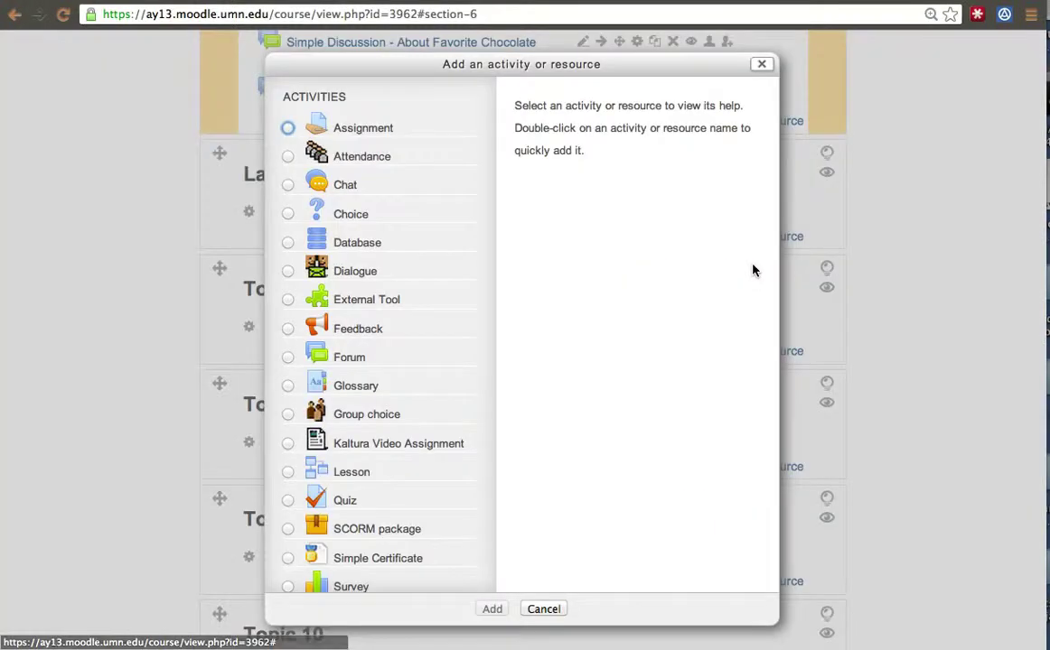
scroll(295, 168, down, 6)
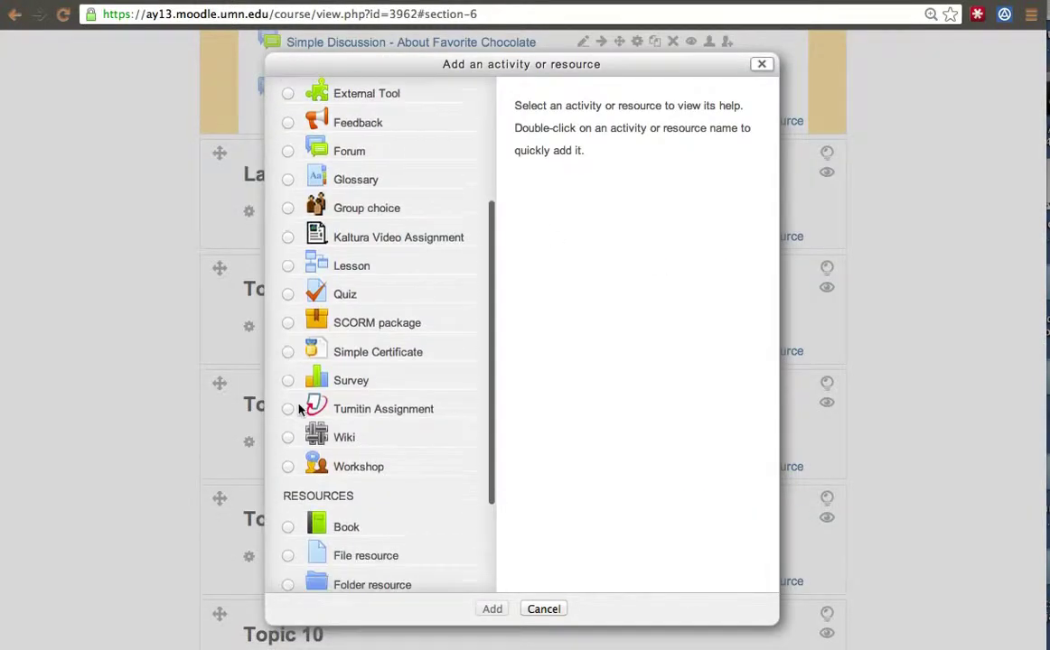
click(288, 466)
click(492, 609)
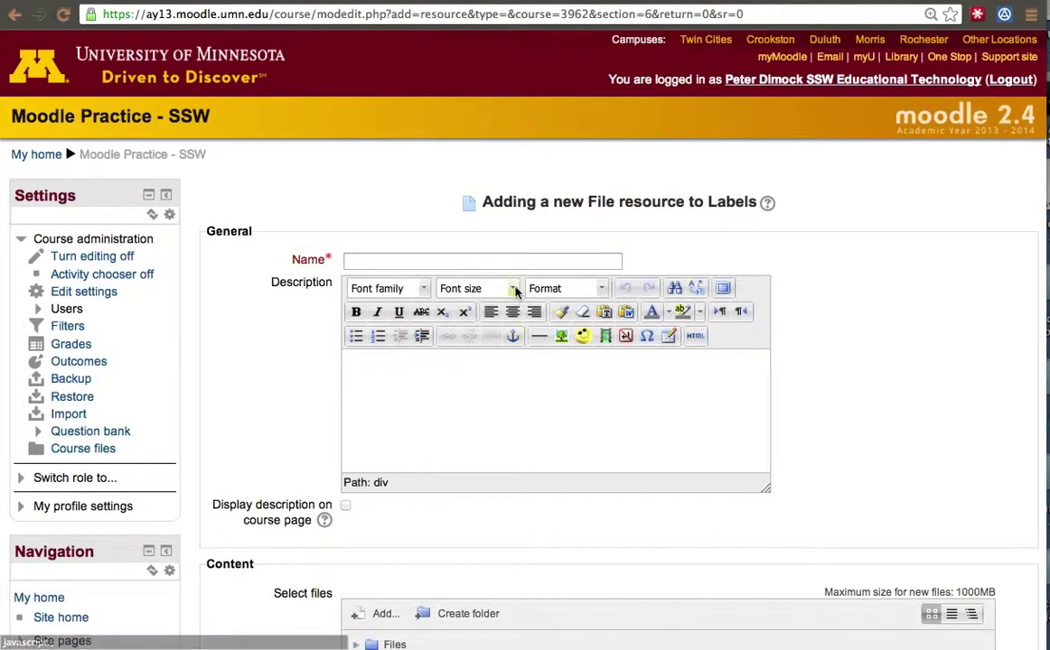
click(501, 260)
text(File)
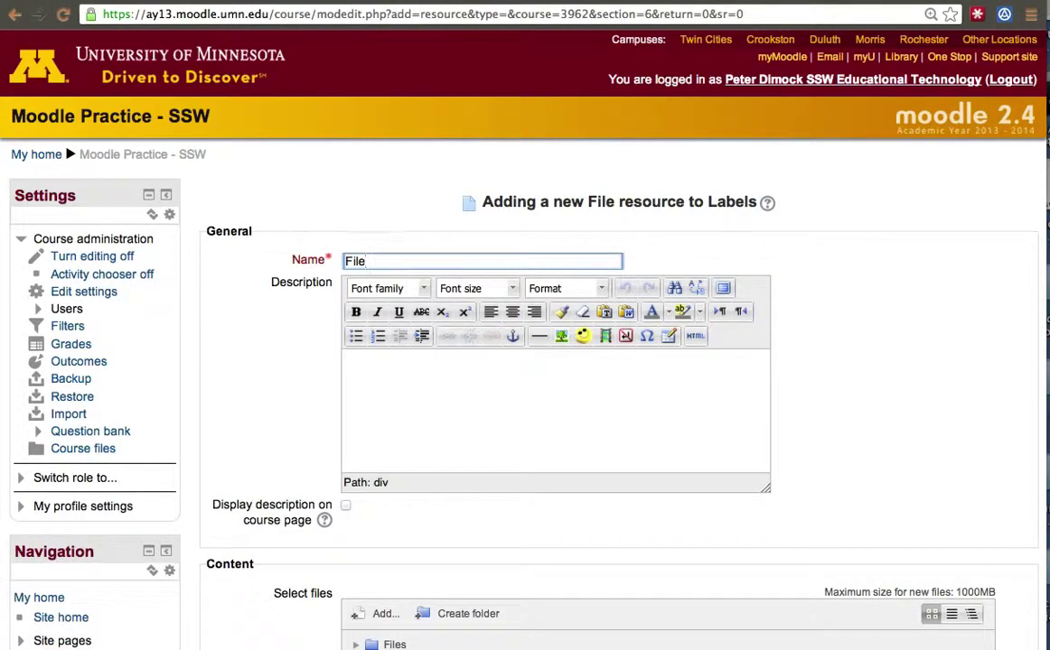
Step: Upload Article-PLE-andZimmerman.pdf to the file resource's content and save it back to the course page
drag(910, 256, 580, 406)
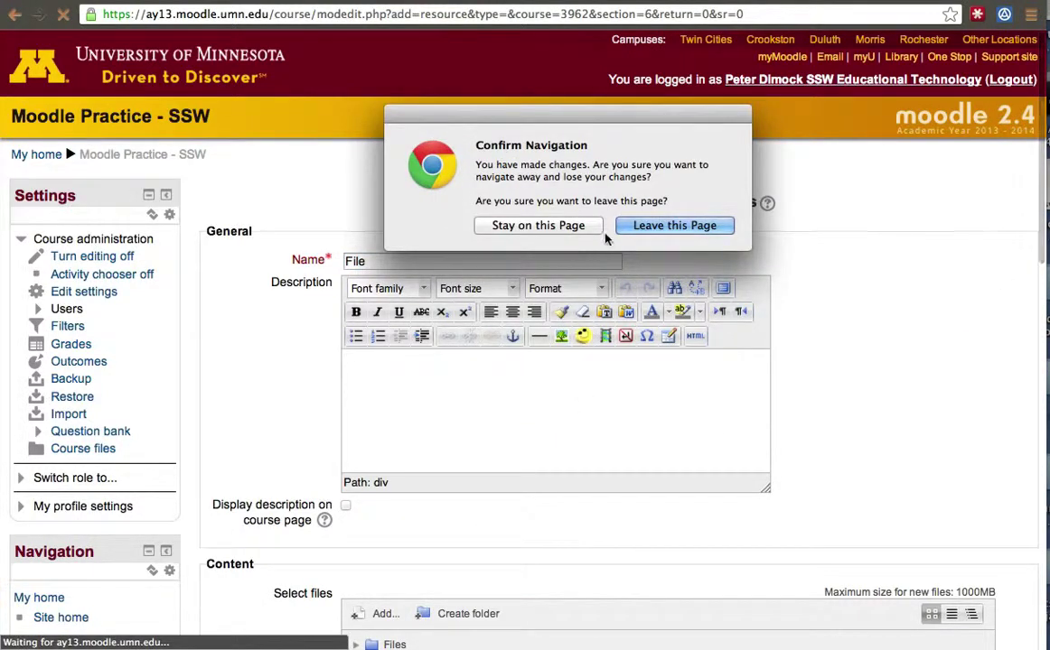
click(525, 217)
scroll(580, 312, down, 5)
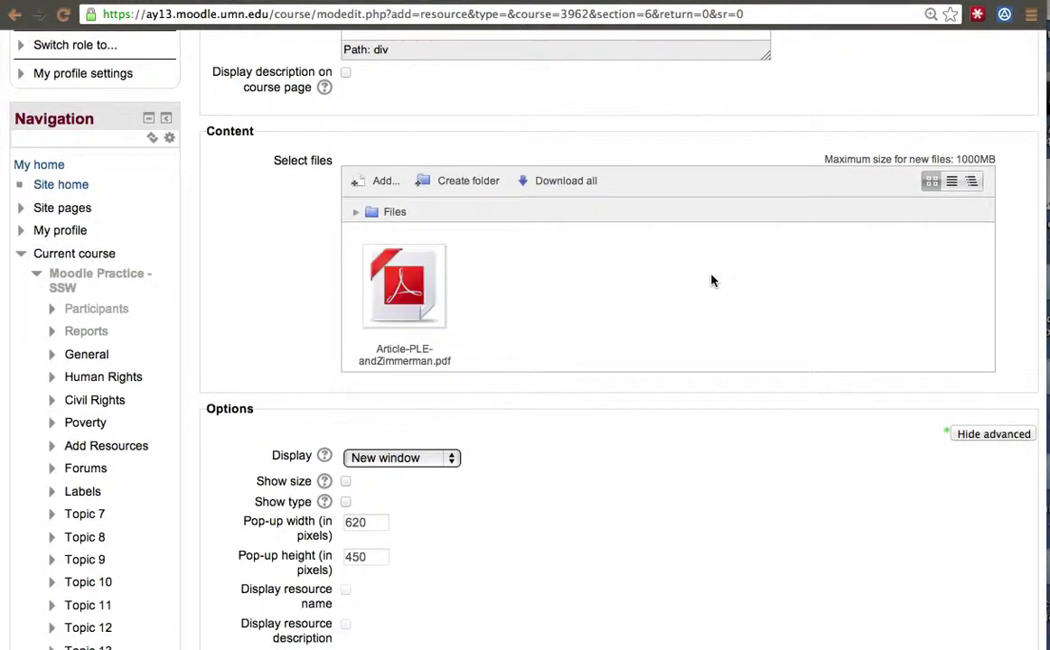
scroll(711, 281, up, 5)
scroll(711, 281, down, 6)
scroll(711, 280, down, 6)
click(387, 531)
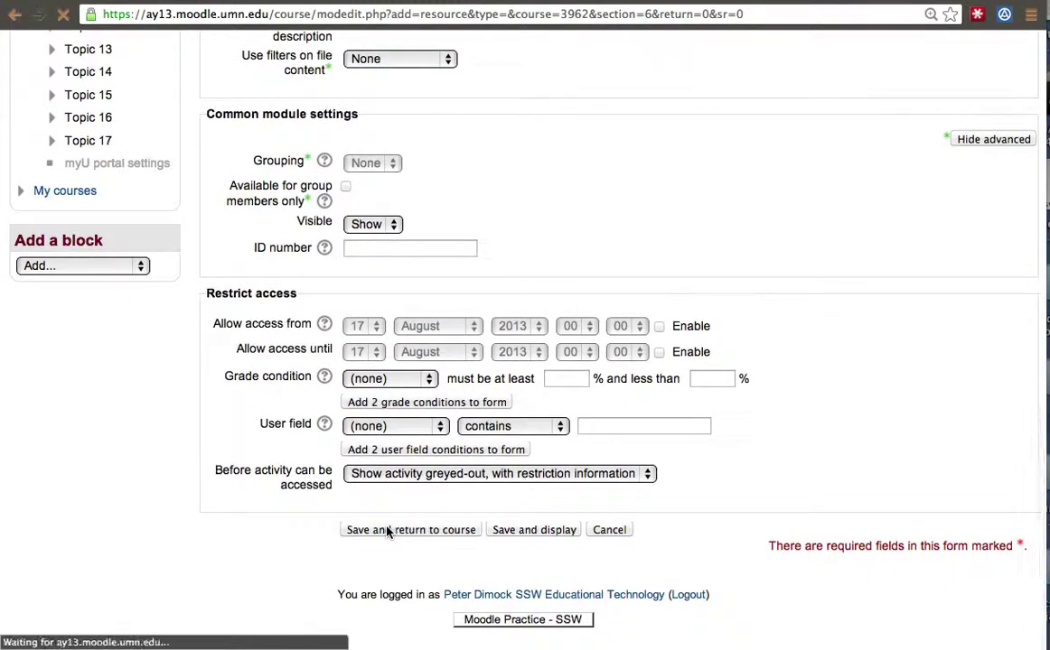
scroll(387, 533, up, 3)
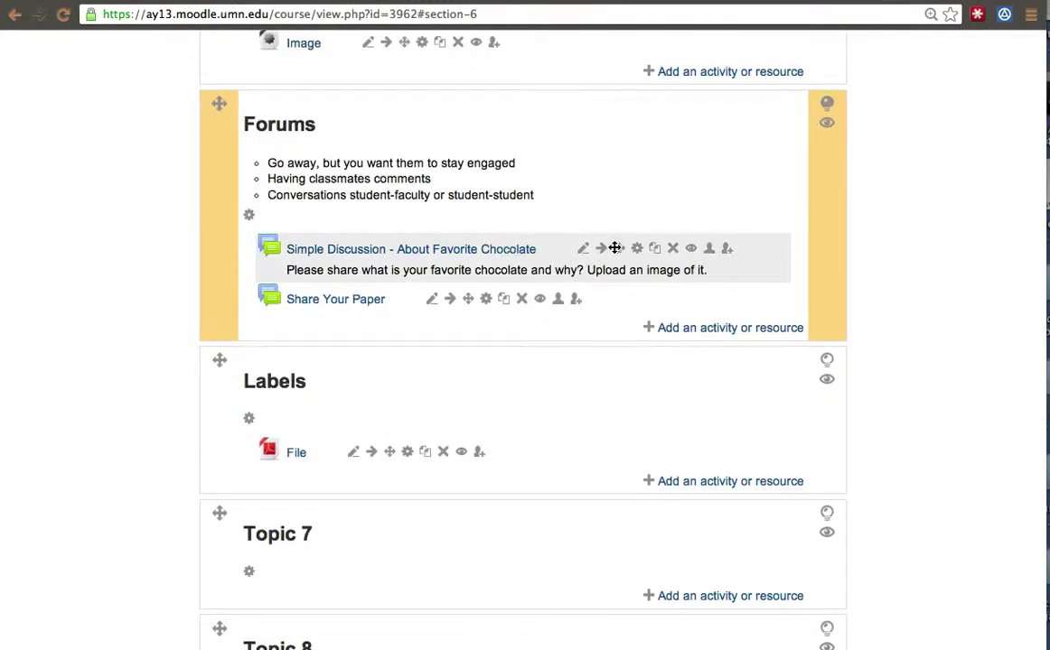
mouse_move(616, 247)
mouse_down()
mouse_move(600, 145)
mouse_move(600, 213)
mouse_move(618, 260)
mouse_move(612, 136)
mouse_move(607, 258)
mouse_up()
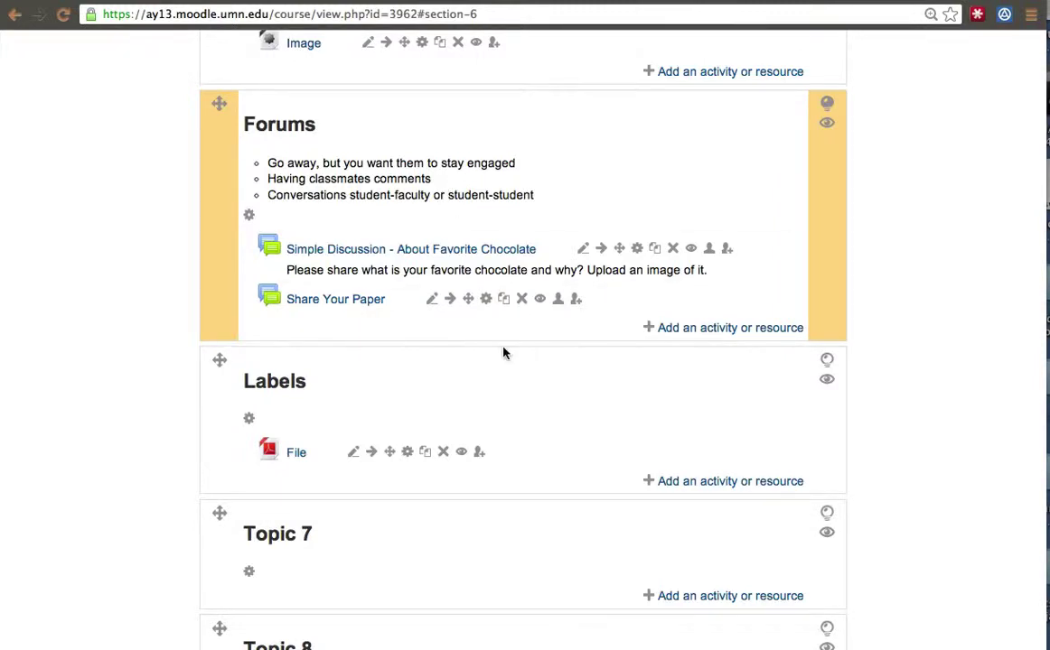
Step: Give the Labels section a bulleted summary reading "Adding subtitles", "Embedding" and "Organizing the site", and save it
scroll(506, 352, down, 3)
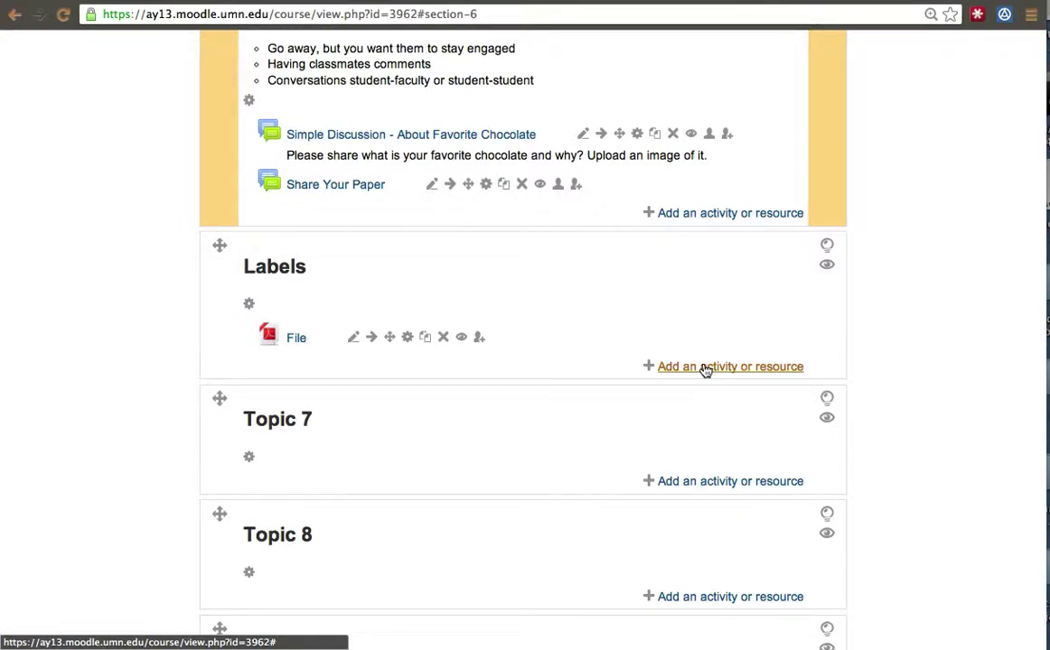
click(246, 307)
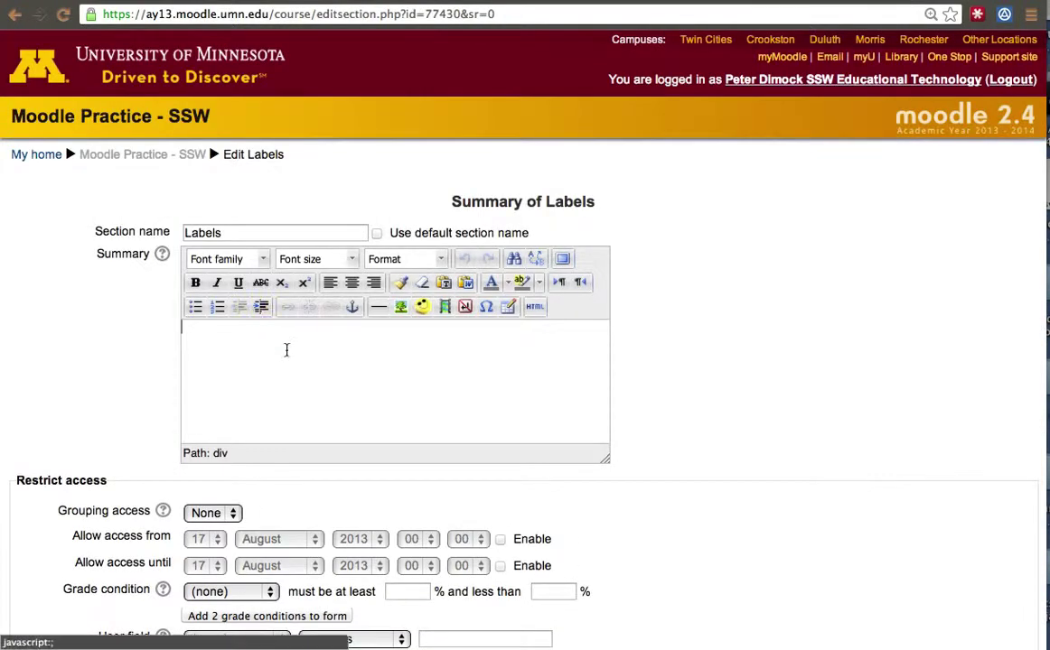
click(196, 308)
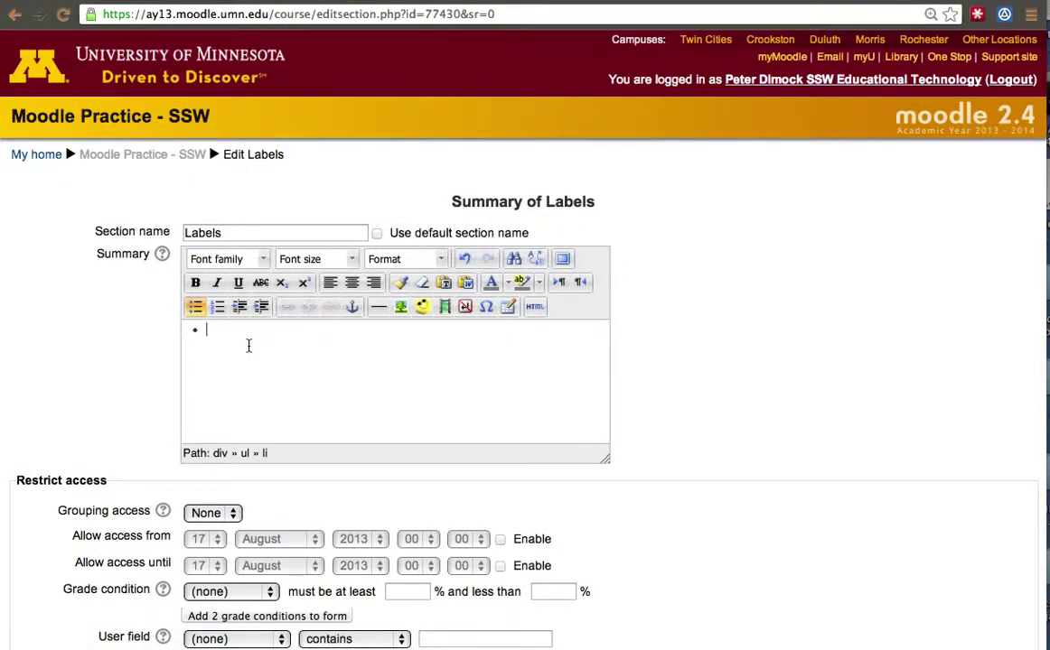
text(d)
key(BackSpace)
text(Adding subtitles)
key(Return)
text(Embedding)
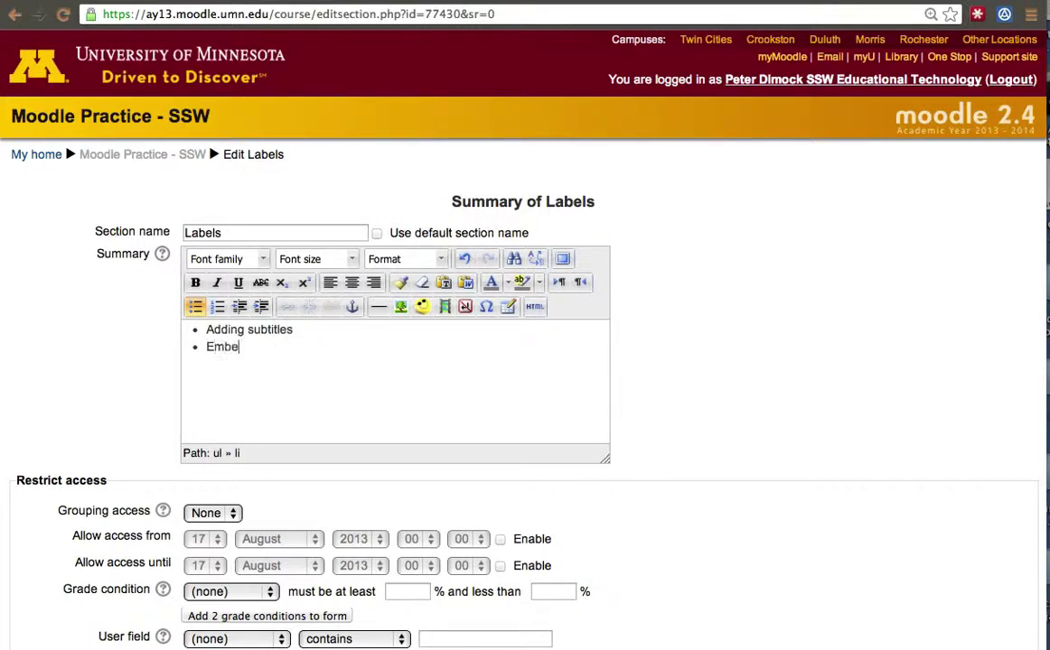
key(Return)
text(Organizing the site)
scroll(255, 364, down, 5)
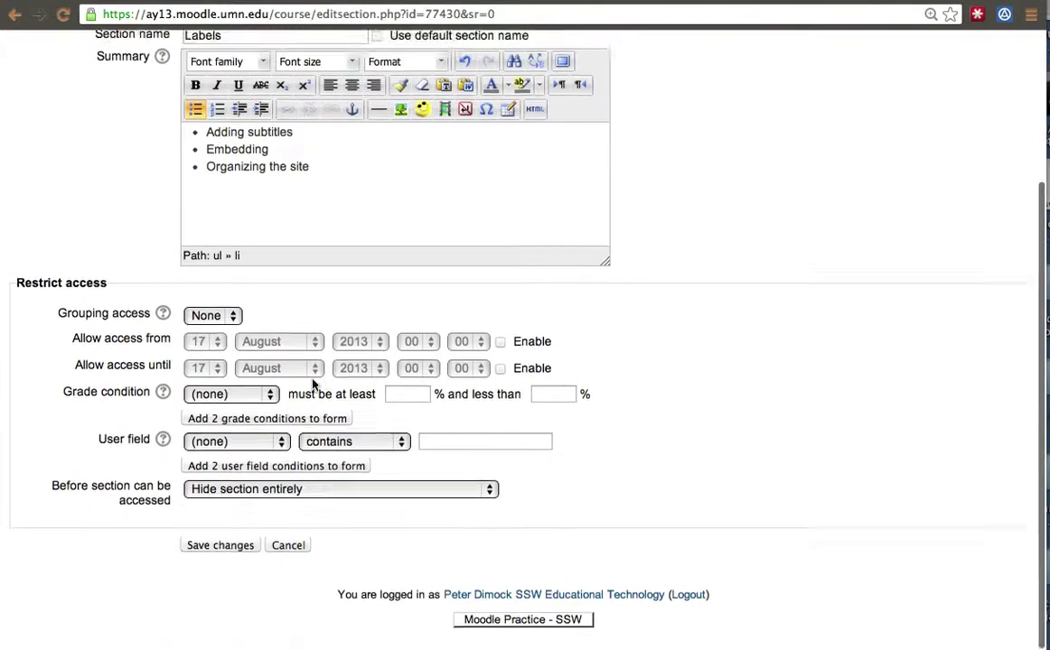
click(229, 555)
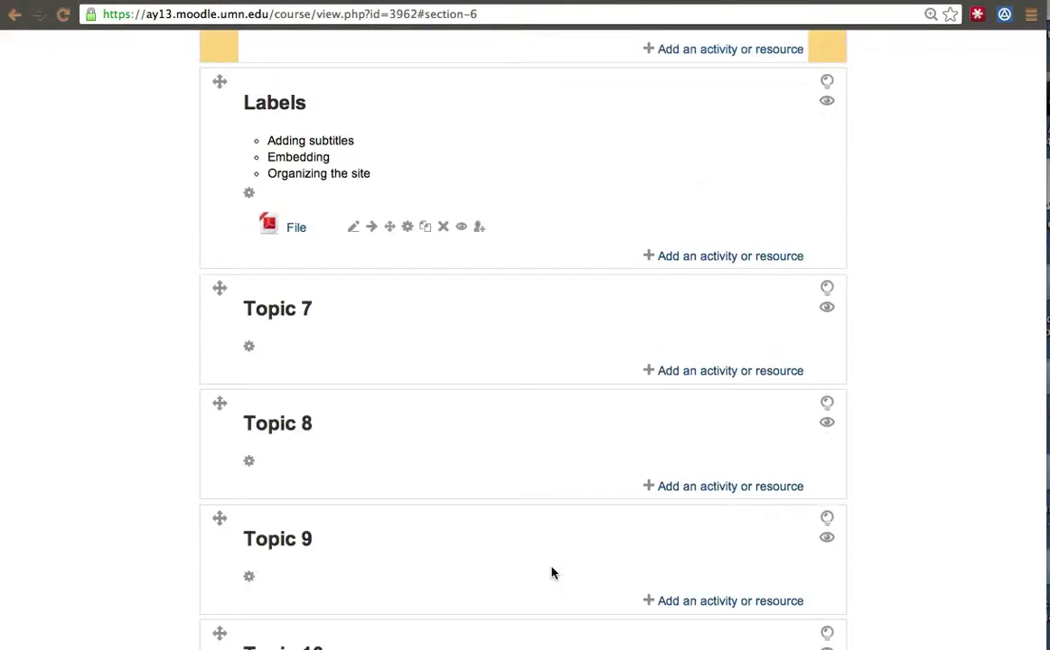
Step: Review the Label resource's help description and create a new Label in the Labels section
drag(243, 98, 386, 180)
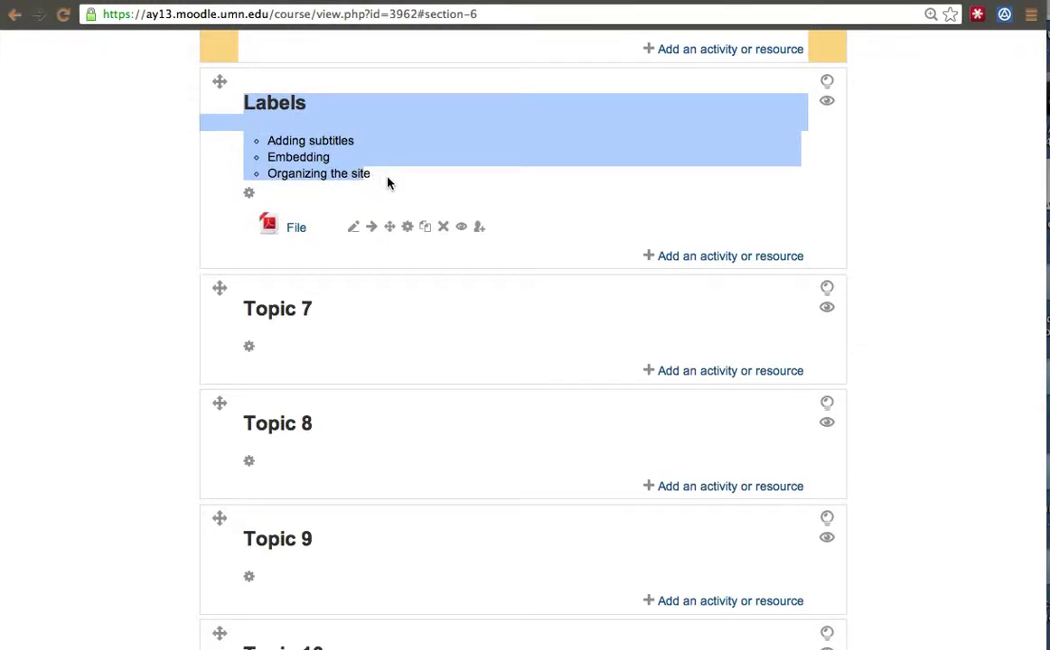
click(671, 259)
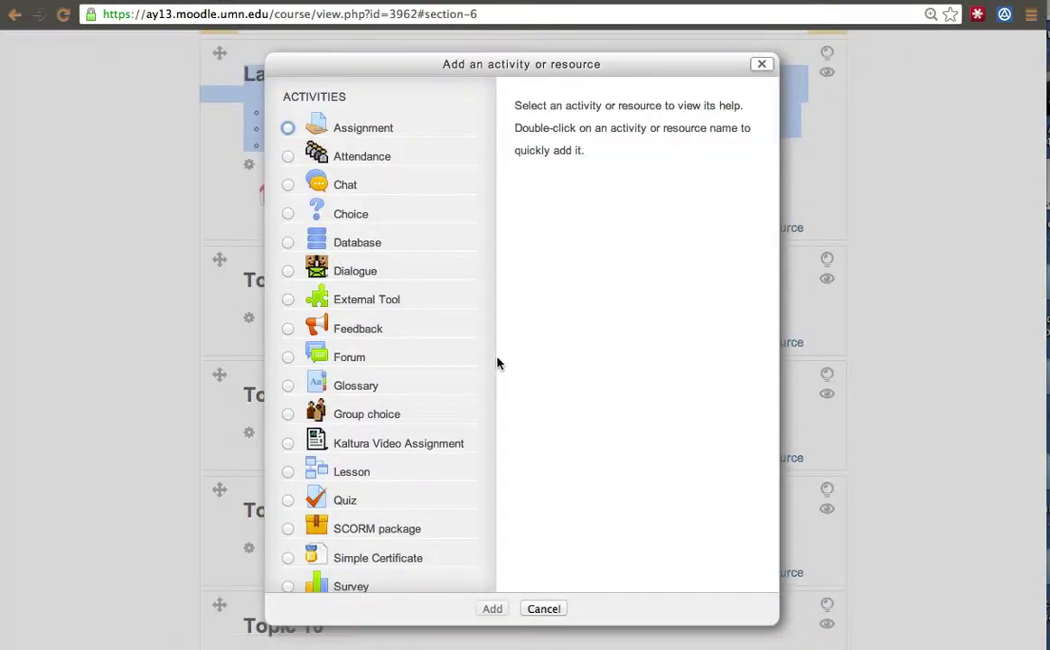
scroll(400, 411, down, 5)
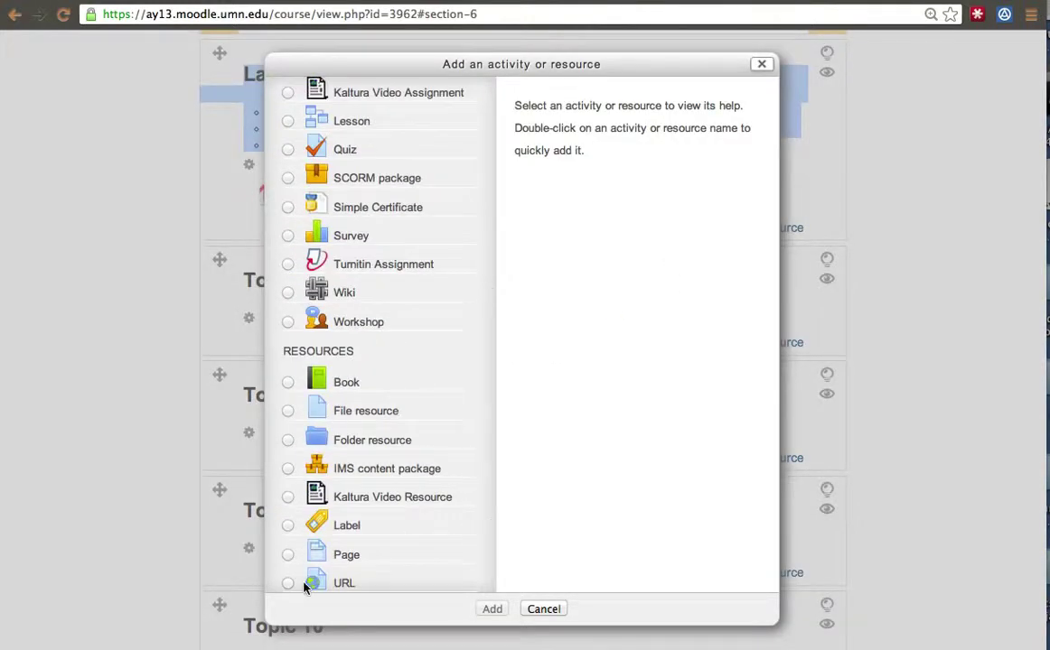
click(287, 526)
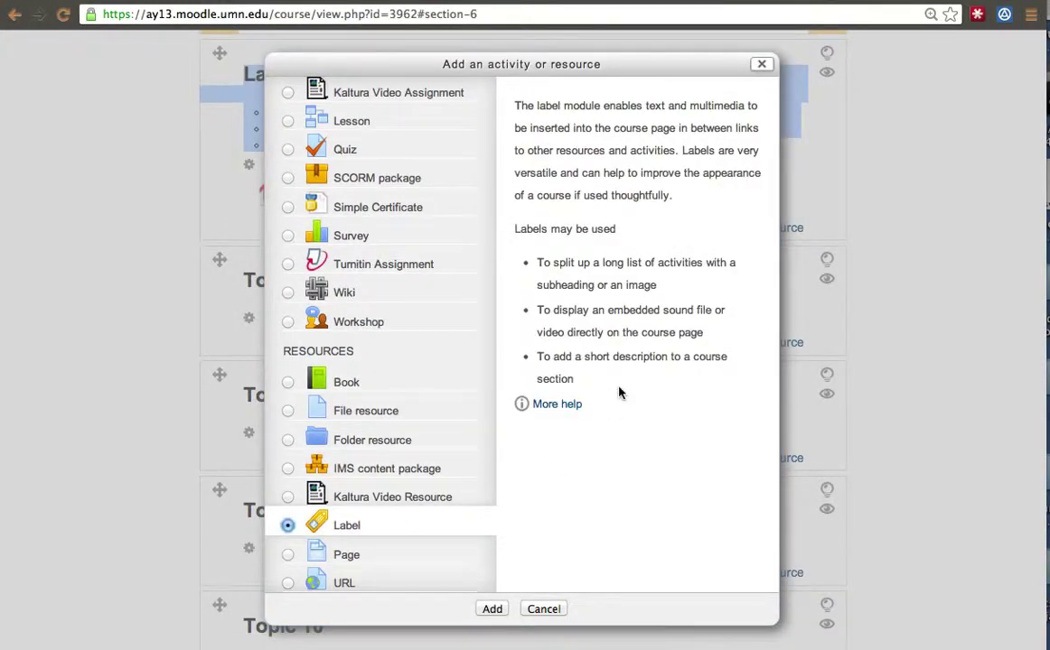
drag(601, 386, 604, 356)
drag(575, 310, 681, 335)
click(527, 514)
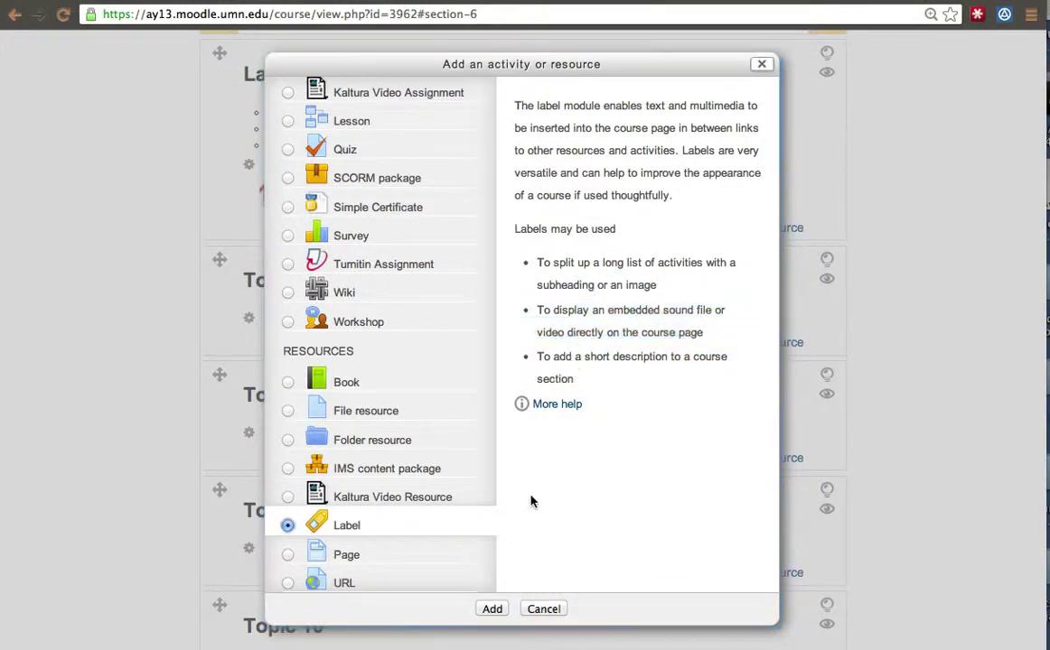
click(492, 609)
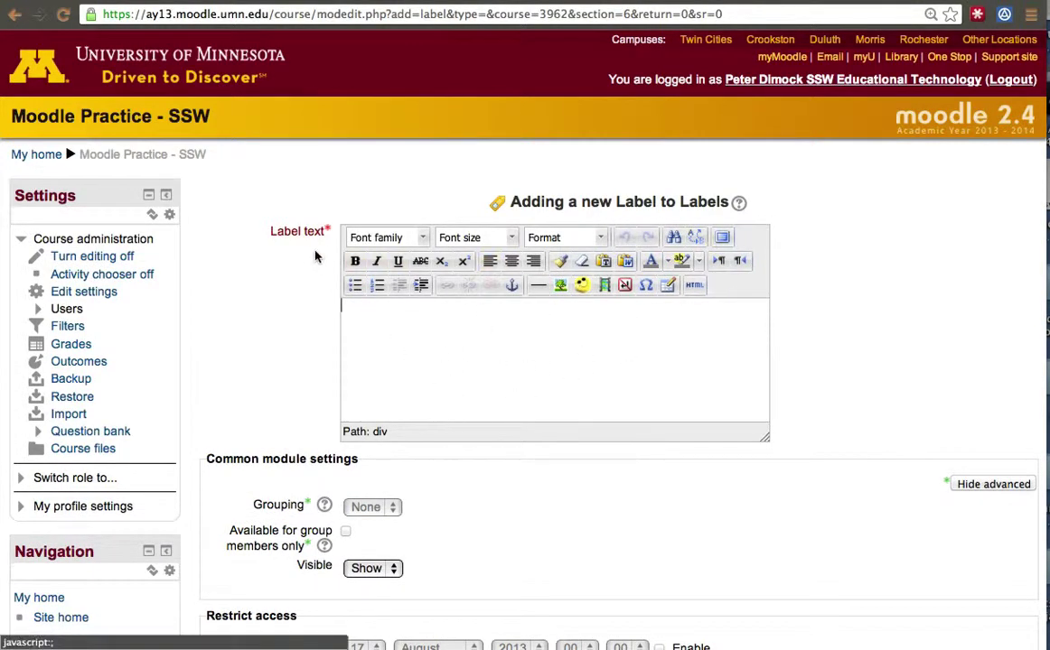
Step: Begin a bulleted list in the label text with "Sublist" and a nested "Assignments" item
click(701, 329)
click(355, 284)
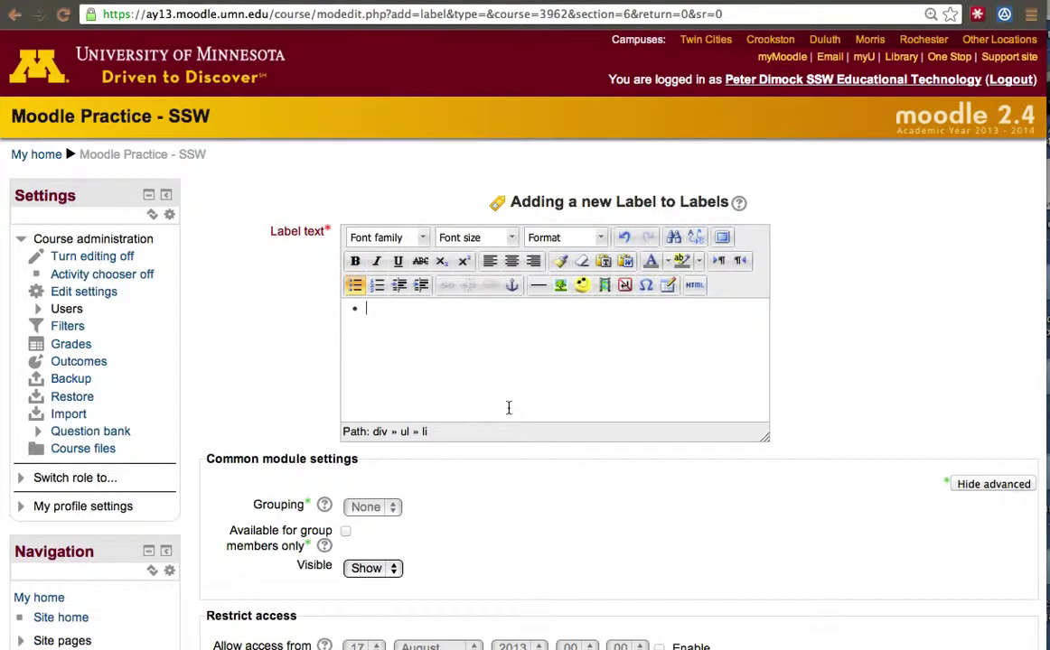
text(Sublist)
key(Return)
key(Tab)
key(BackSpace)
text(Asis)
key(BackSpace)
text(signment)
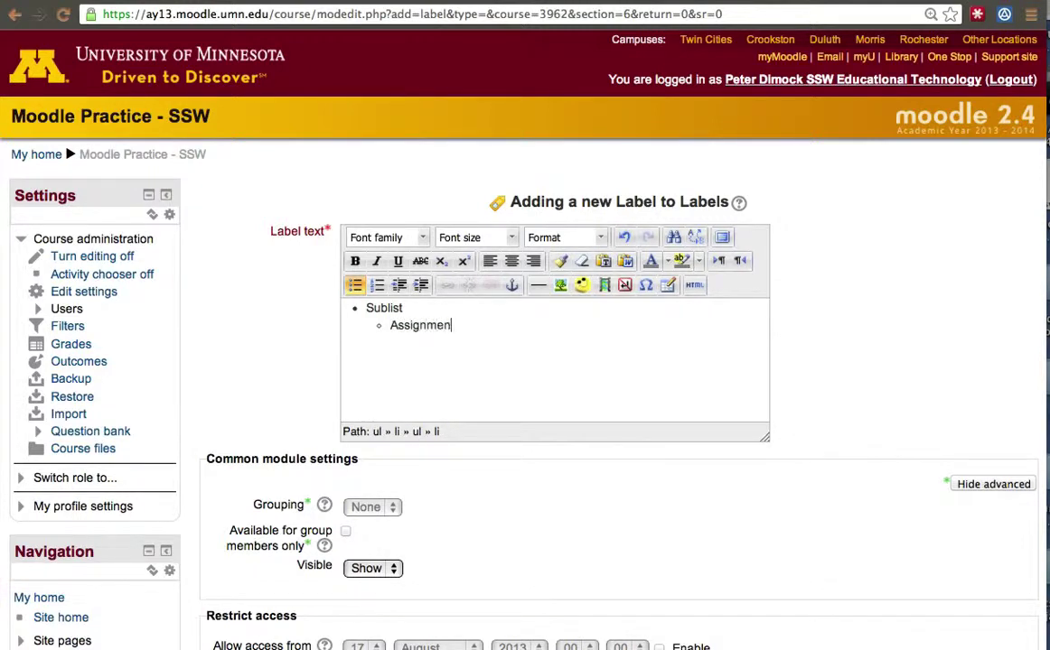
Step: Complete the Assignments item with nested third-level bullets 1, 2 and 3
key(Tab)
text(1)
key(Return)
text(2)
key(Return)
text(3)
key(Return)
Step: Add an "Additional Readings" item at the same level as Assignments, with nested bullets 1, 2 and 3
key(shift+Tab)
key(BackSpace)
key(BackSpace)
key(BackSpace)
text(Additional Readings)
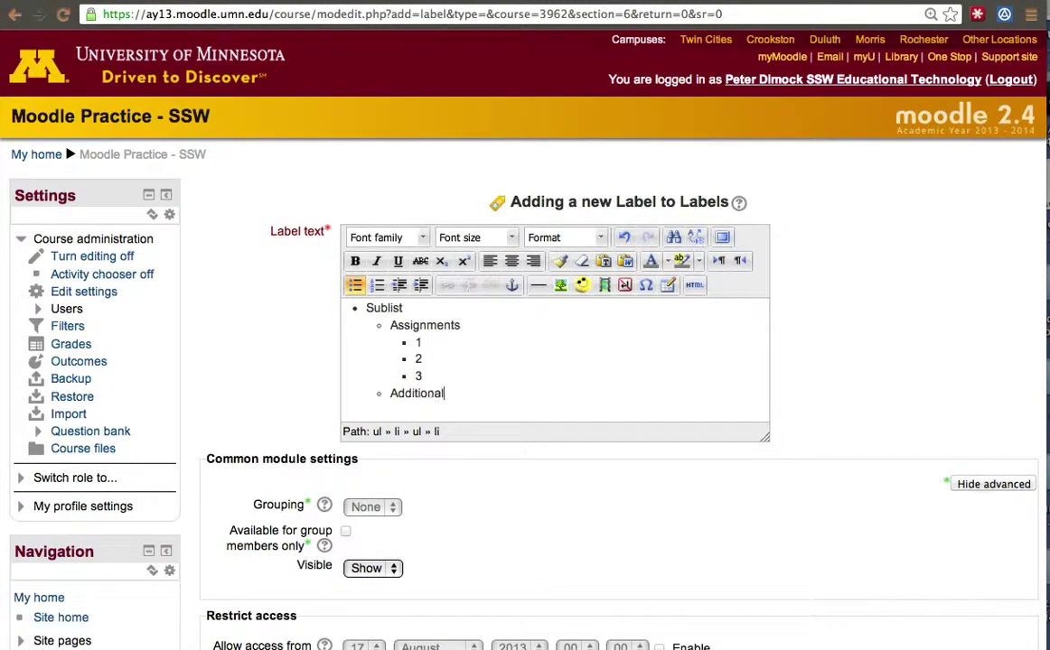
key(Return)
key(Tab)
text(1)
key(Return)
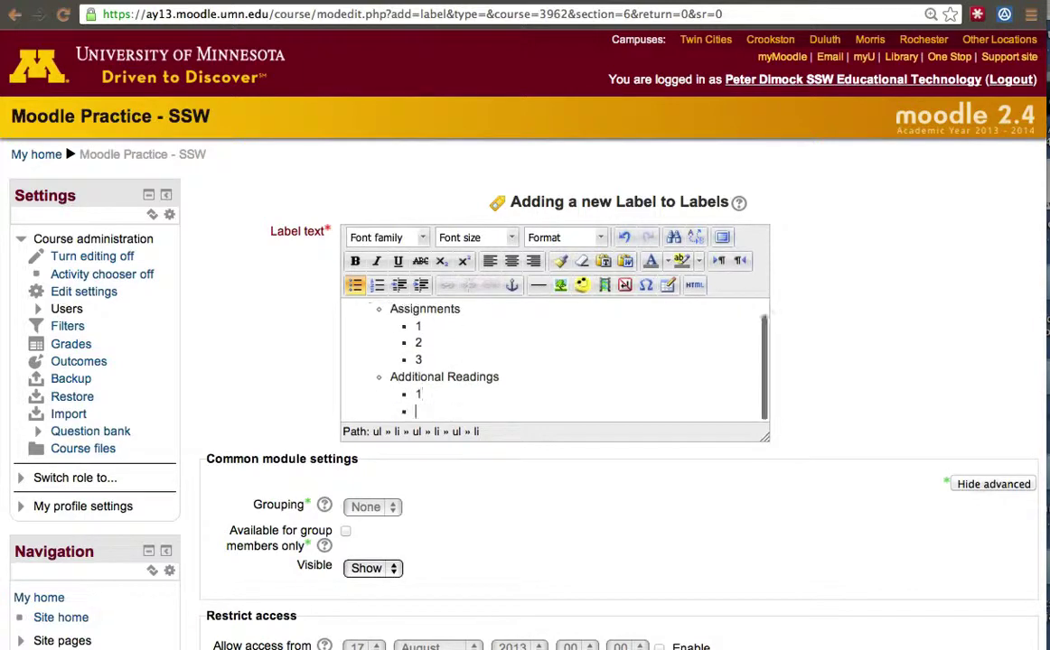
text(2)
key(Return)
text(3)
key(Return)
key(BackSpace)
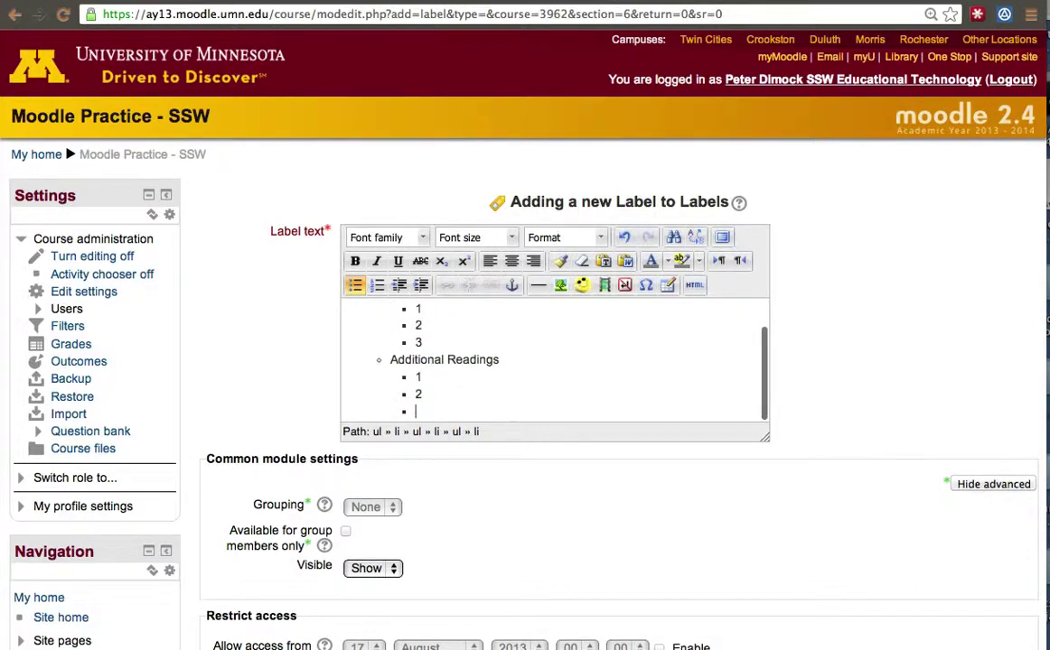
Step: Save the label to the course page and hide it there
scroll(512, 444, down, 5)
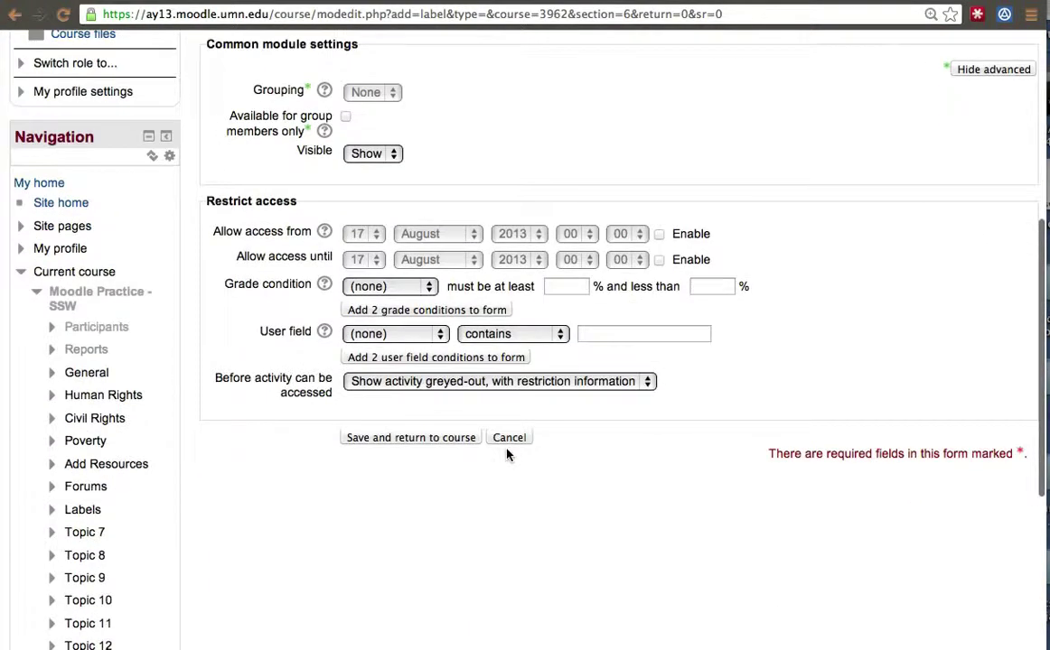
click(400, 438)
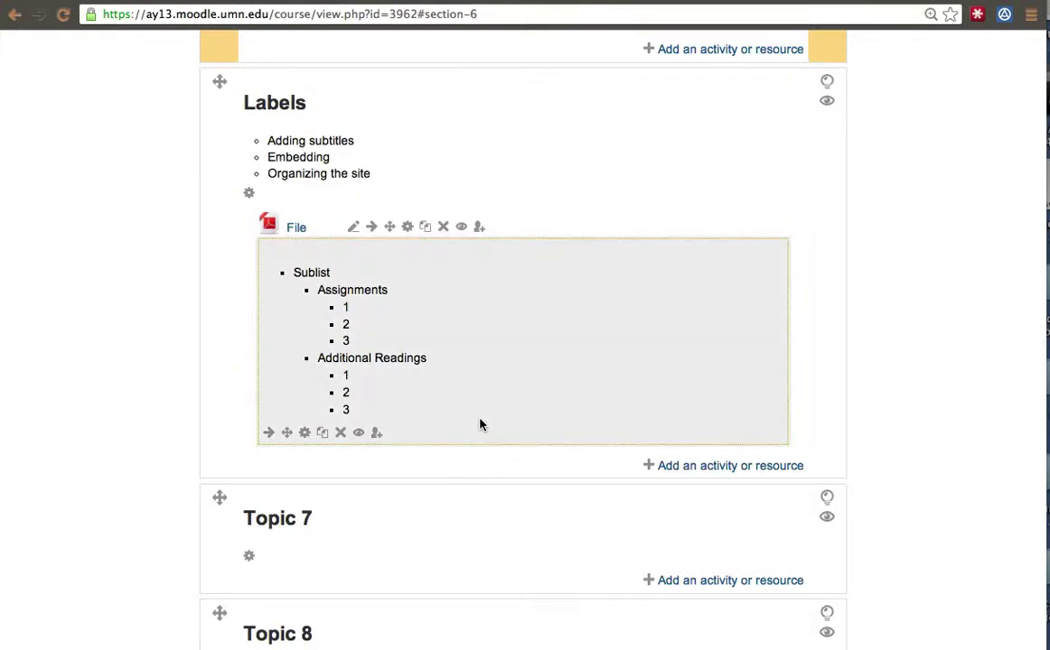
click(357, 435)
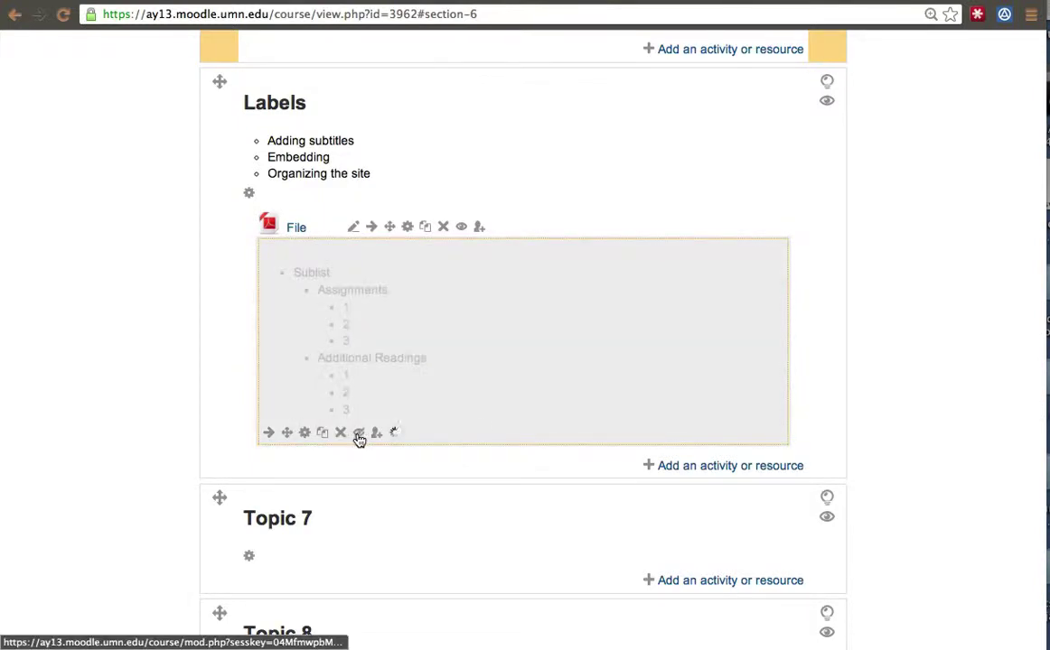
Step: Make the hidden list label visible again and start adding a new Label resource to the Labels section
click(359, 436)
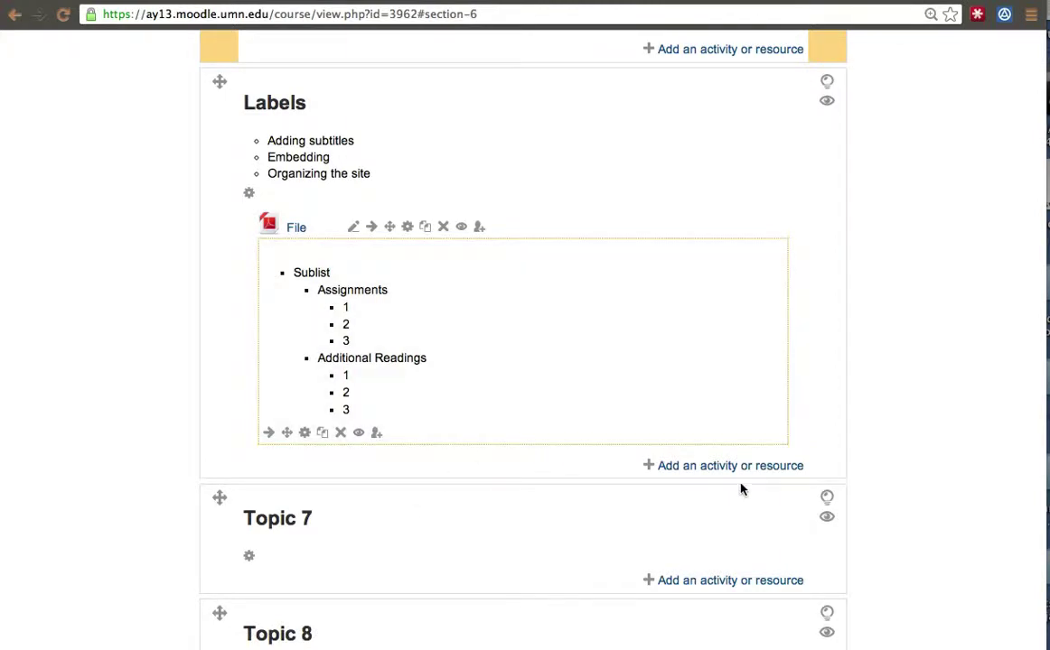
click(749, 474)
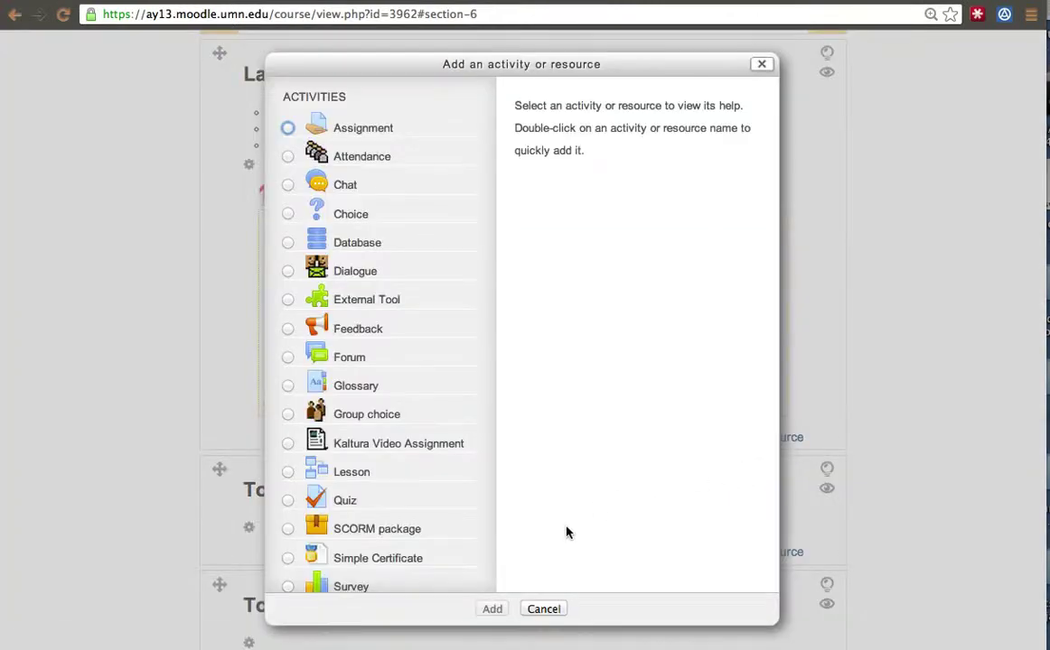
scroll(399, 517, down, 5)
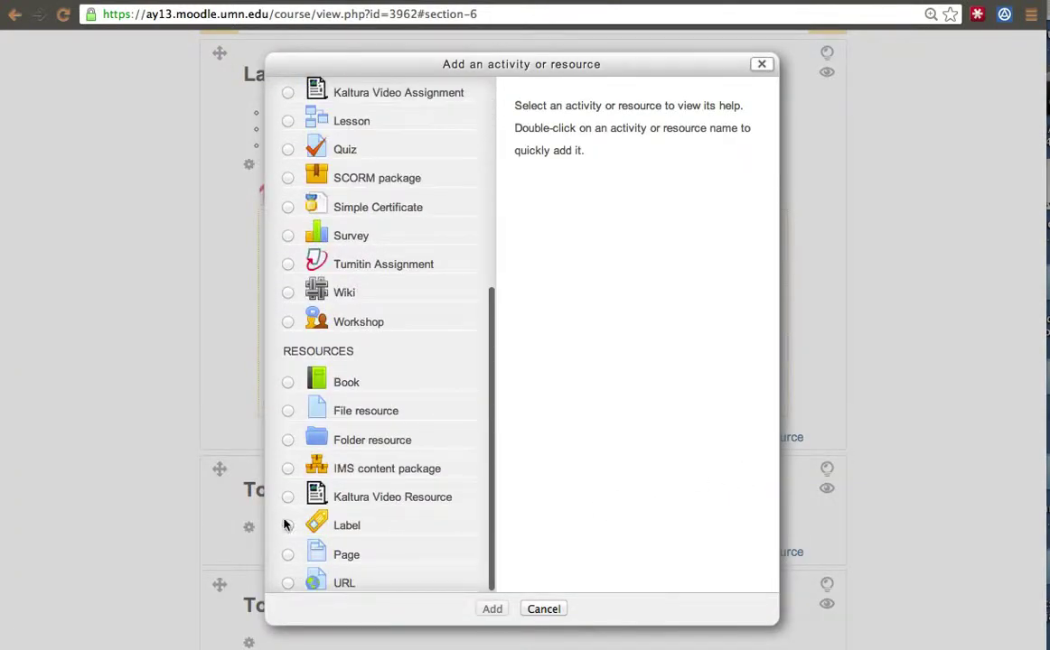
click(285, 526)
click(493, 608)
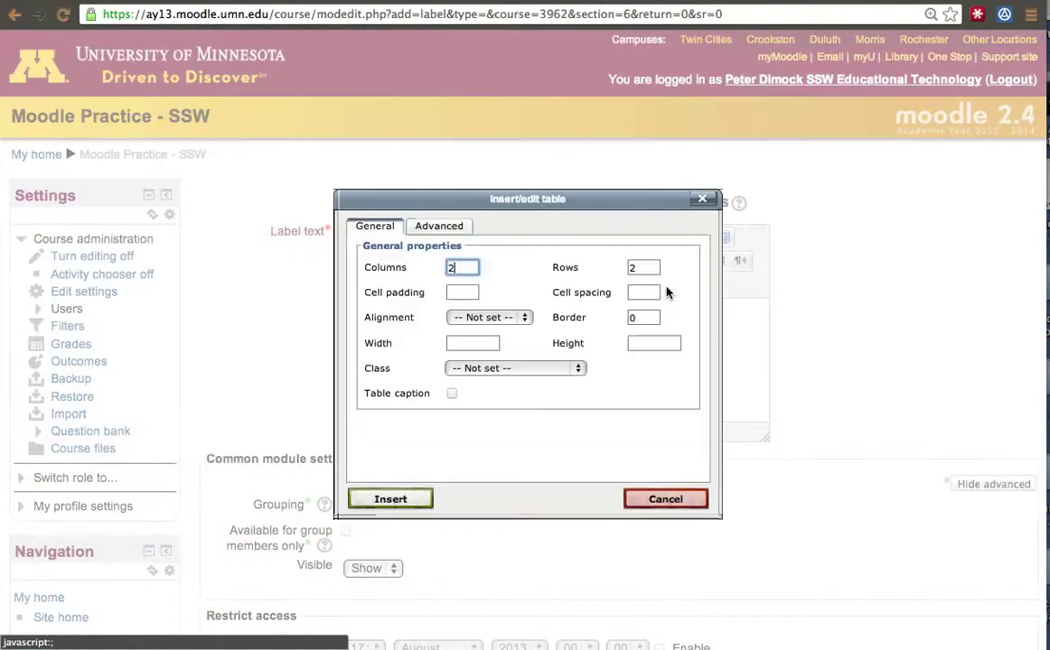
Step: Insert a table with 2 columns and 2 rows in the label text and enlarge it to over half the editor's width
click(390, 499)
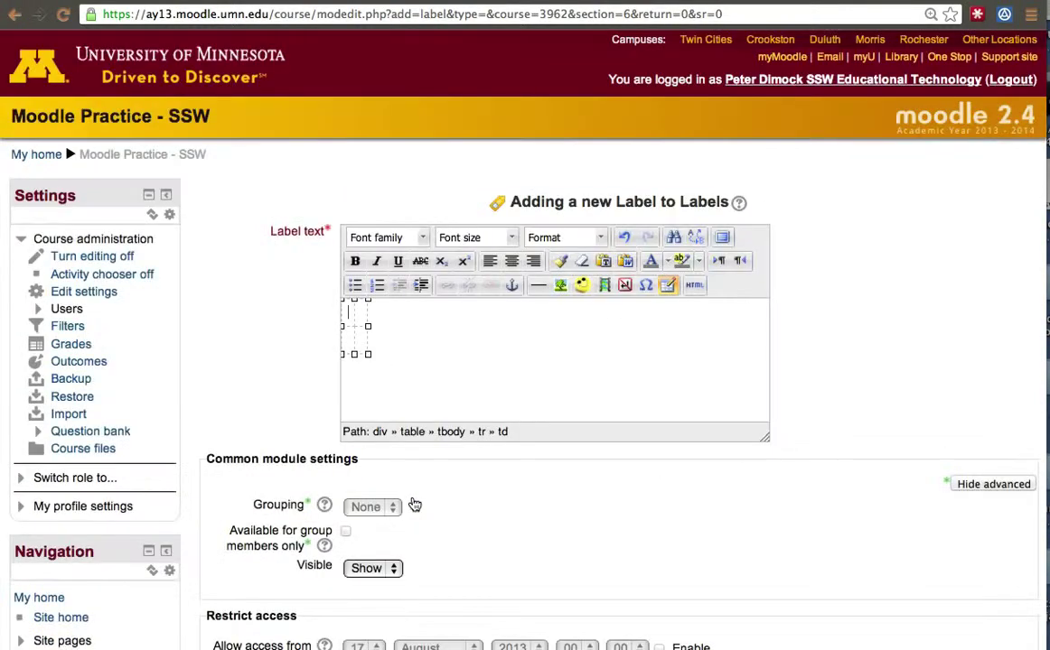
drag(369, 355, 569, 374)
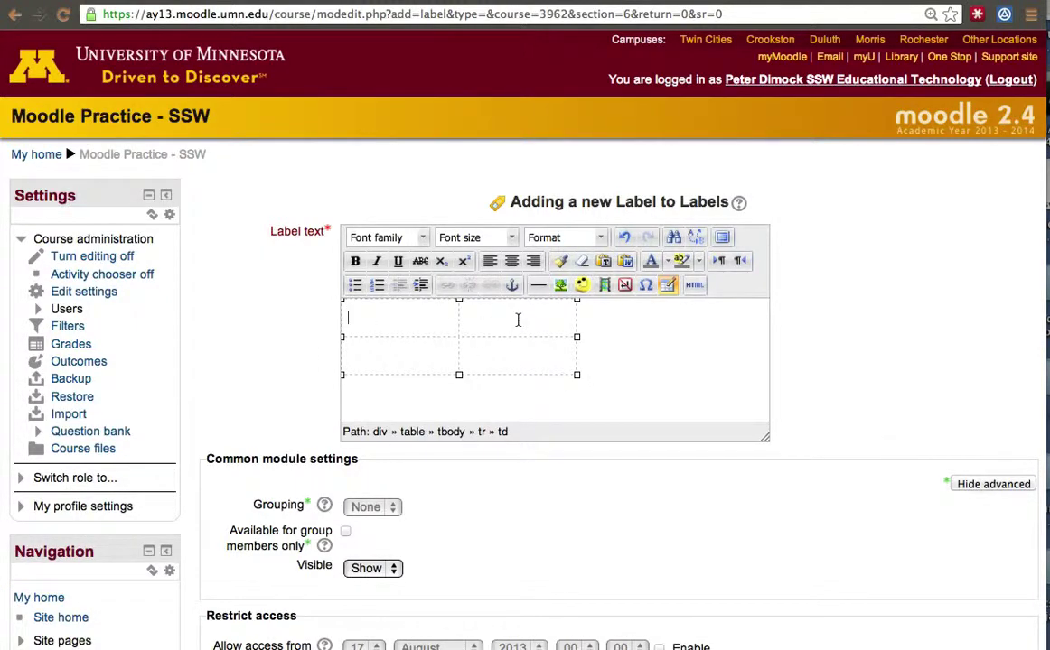
Step: Fill the four table cells with 1, 2, 3 and 4 and centre their contents
text(1)
key(Tab)
text(2)
key(Tab)
text(3)
key(Tab)
text(4)
drag(509, 353, 352, 316)
click(511, 261)
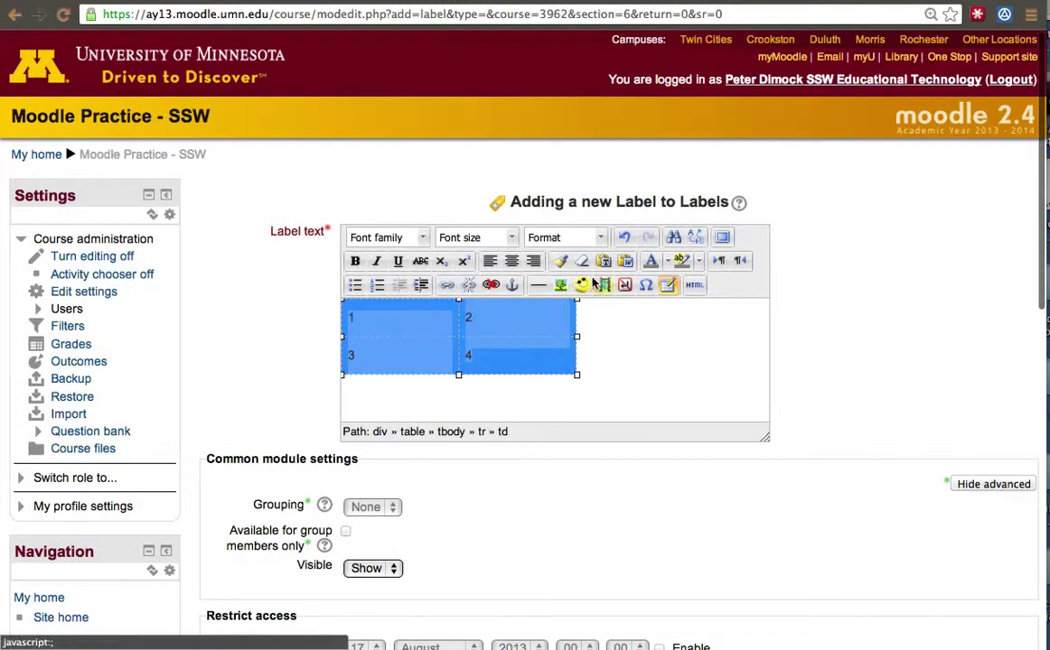
click(662, 362)
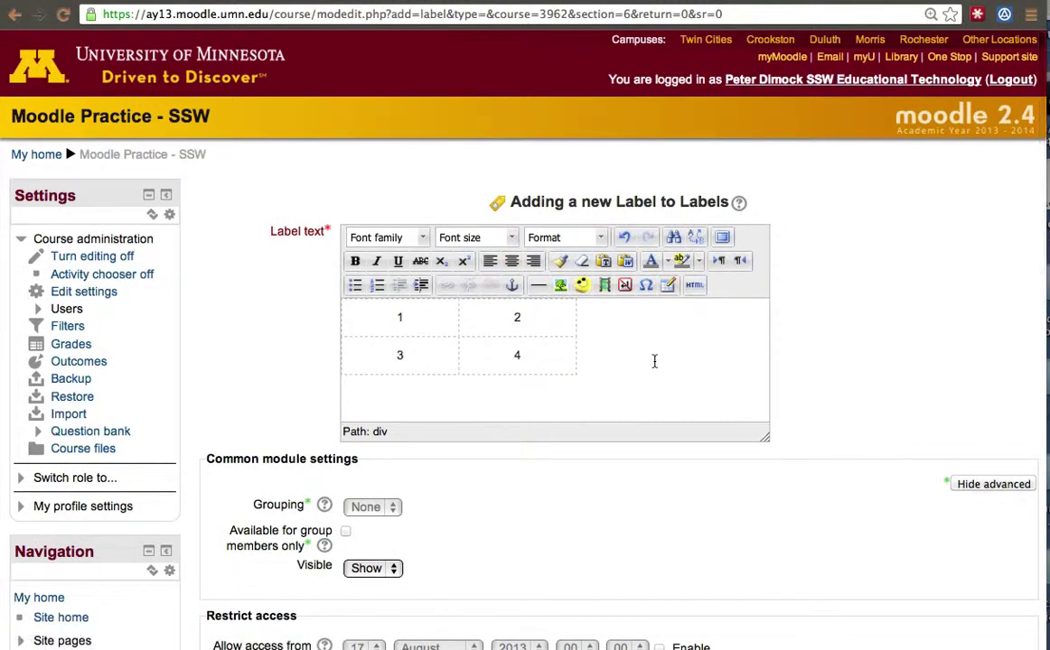
Step: Save the table label and return to the course page
scroll(457, 544, down, 10)
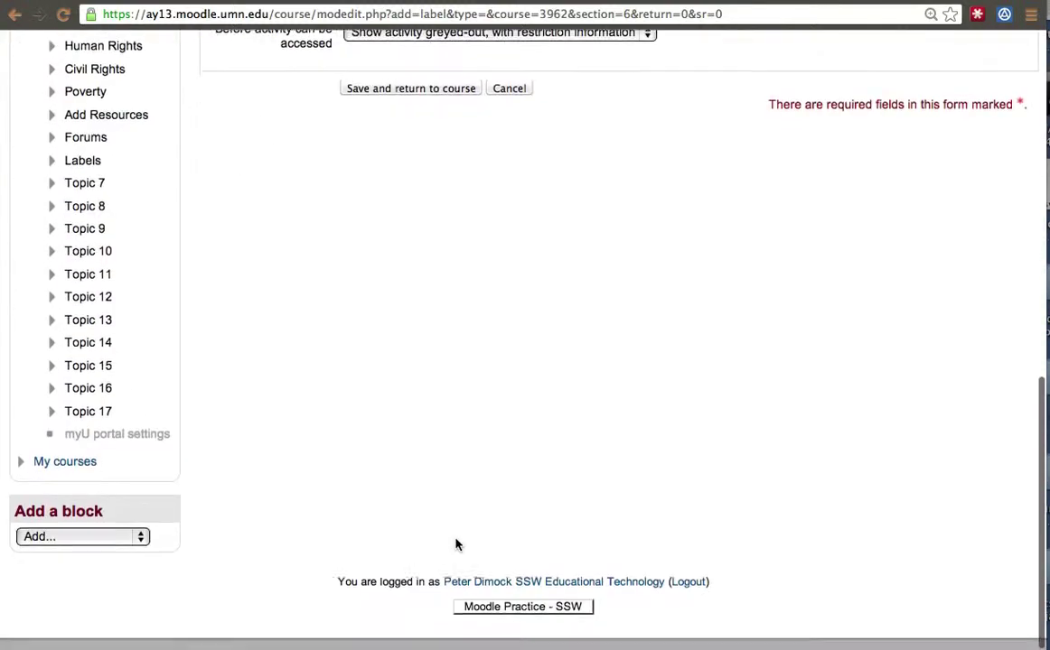
scroll(396, 375, up, 3)
click(405, 331)
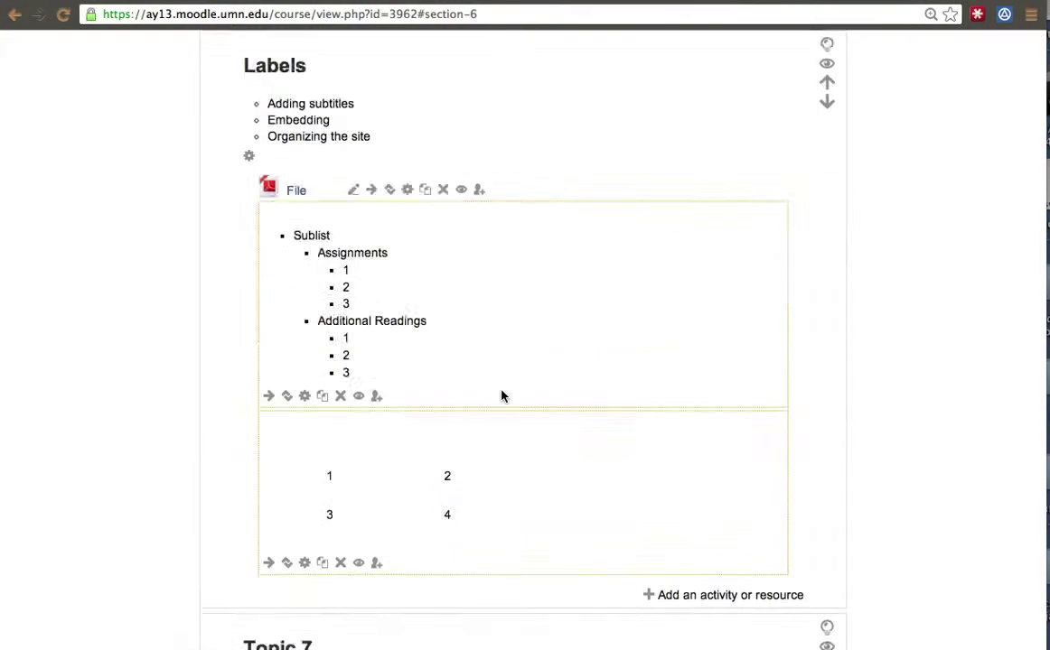
Step: Start adding another Label resource to the Labels section, below the table label
scroll(504, 397, down, 4)
scroll(503, 397, up, 2)
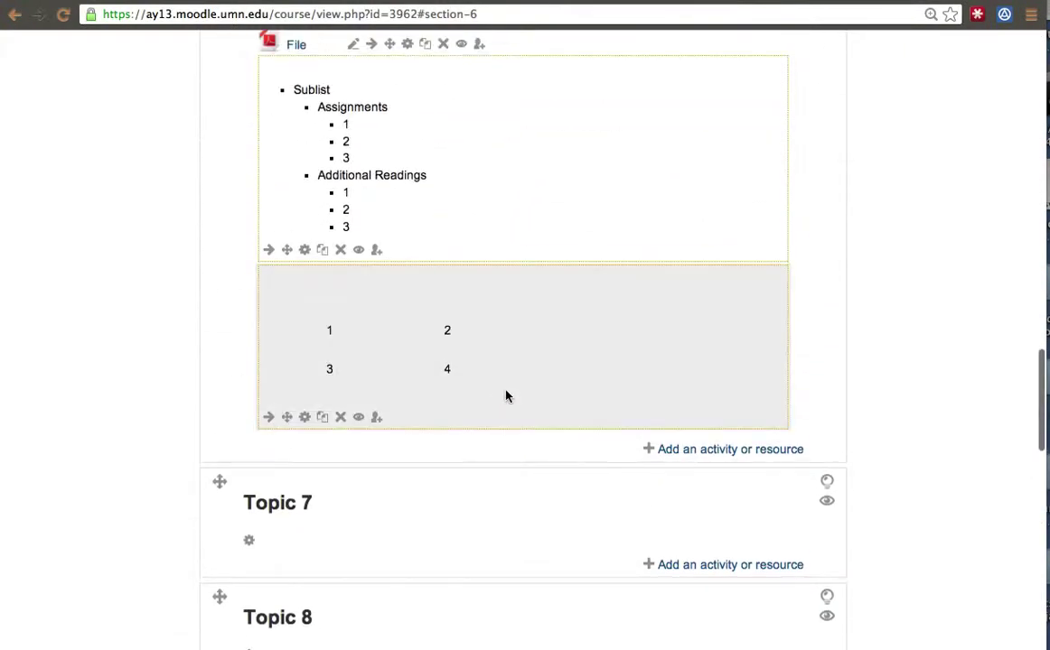
click(724, 449)
scroll(464, 441, down, 5)
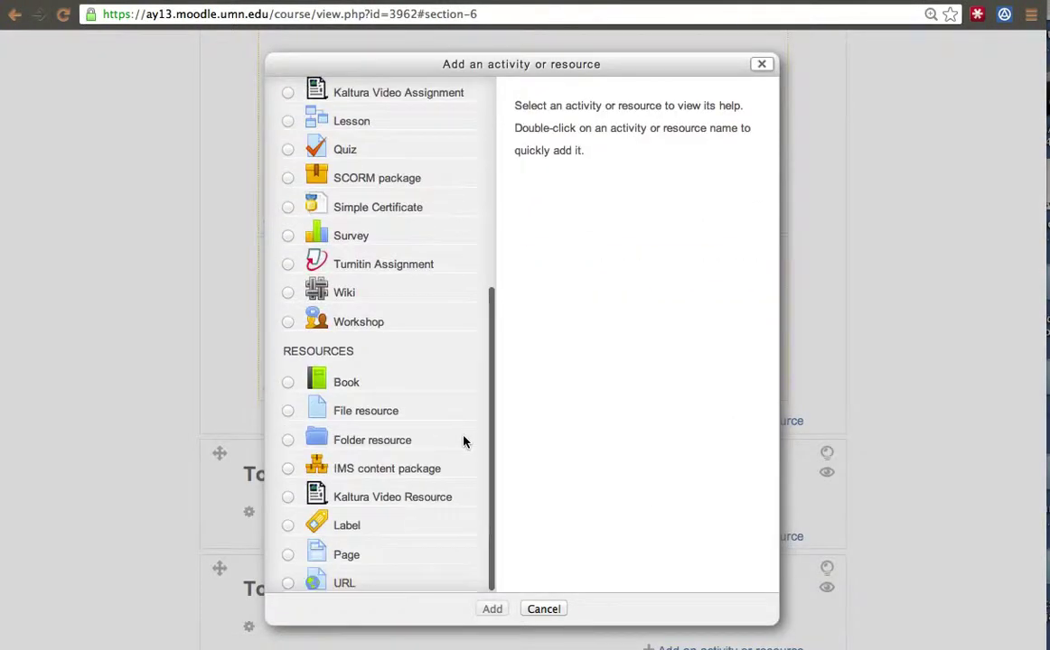
click(290, 526)
click(493, 608)
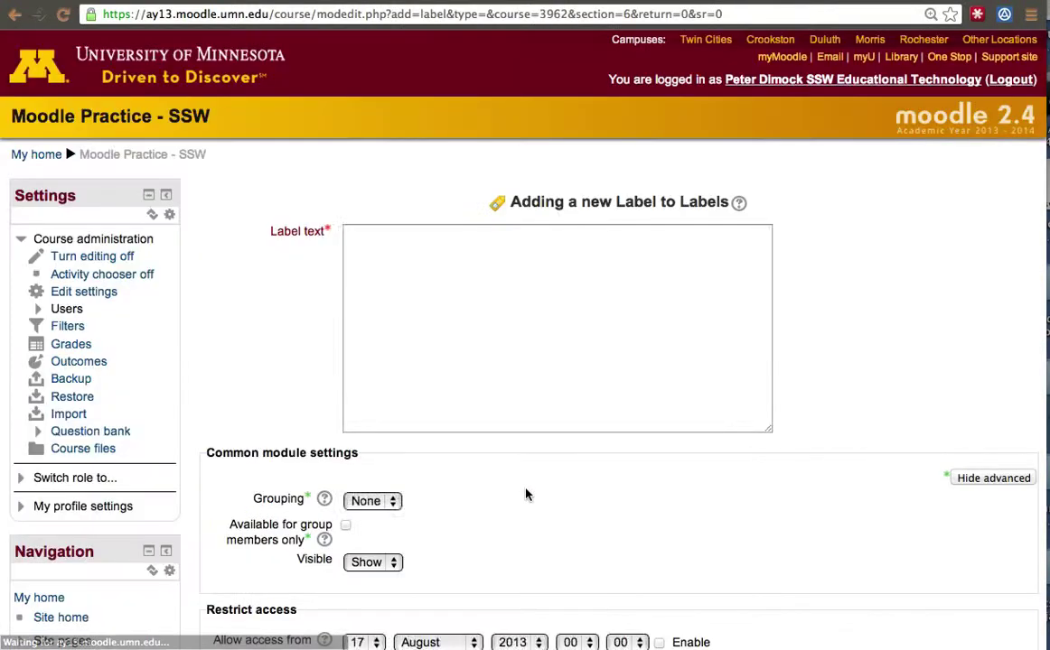
Step: Enter "Friday Activities:" as the label text
click(513, 361)
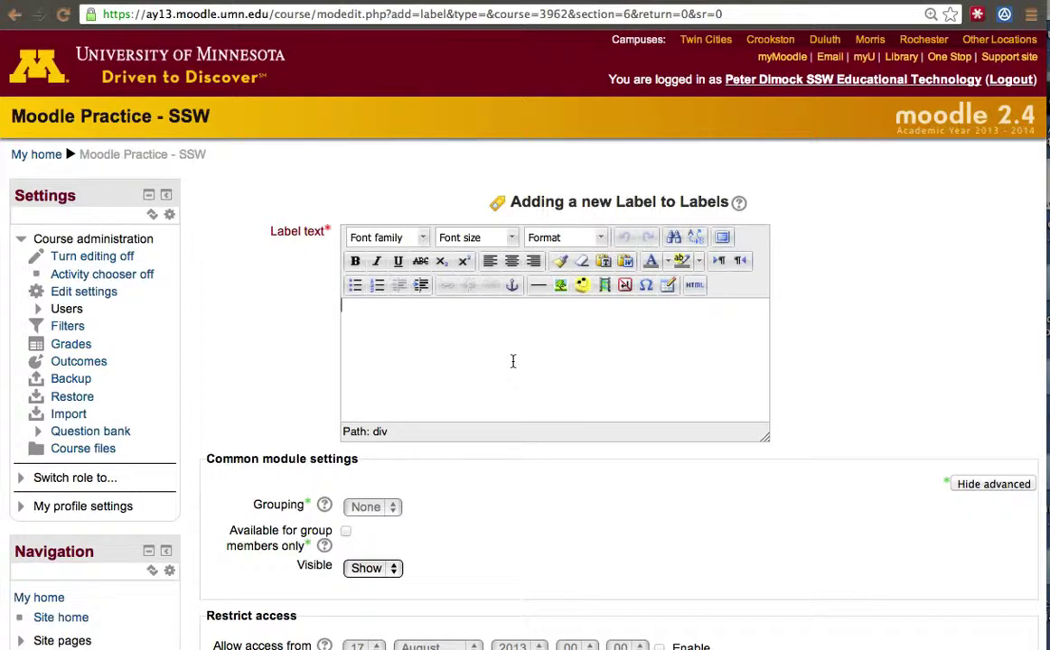
text(Fiday)
text(day)
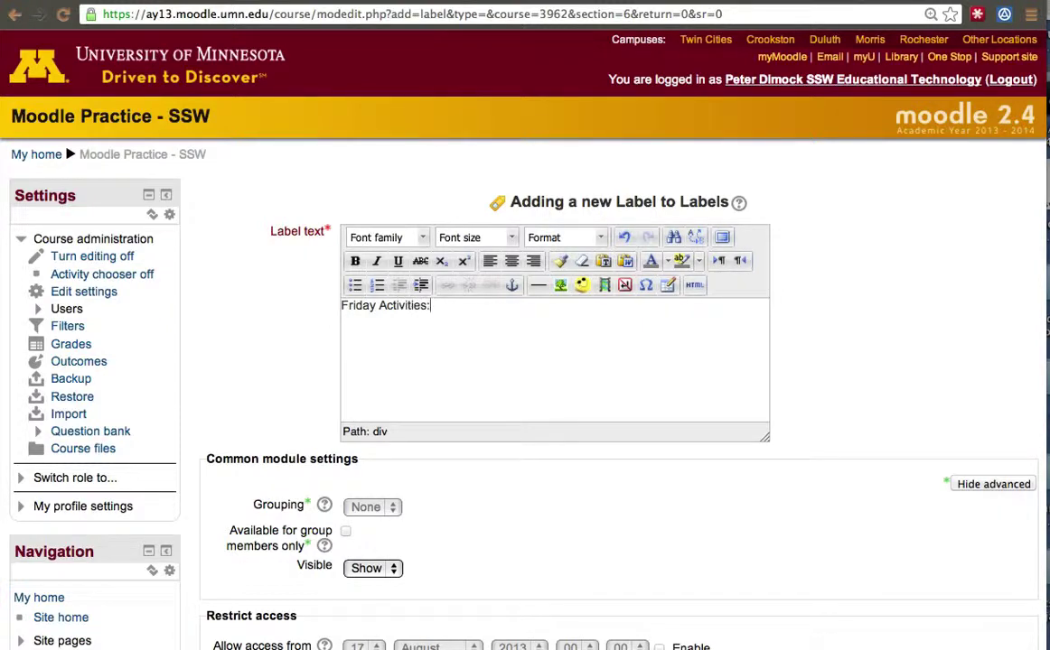
Step: Make the "Friday Activities:" text bold and save the label to the course page
drag(455, 309, 337, 298)
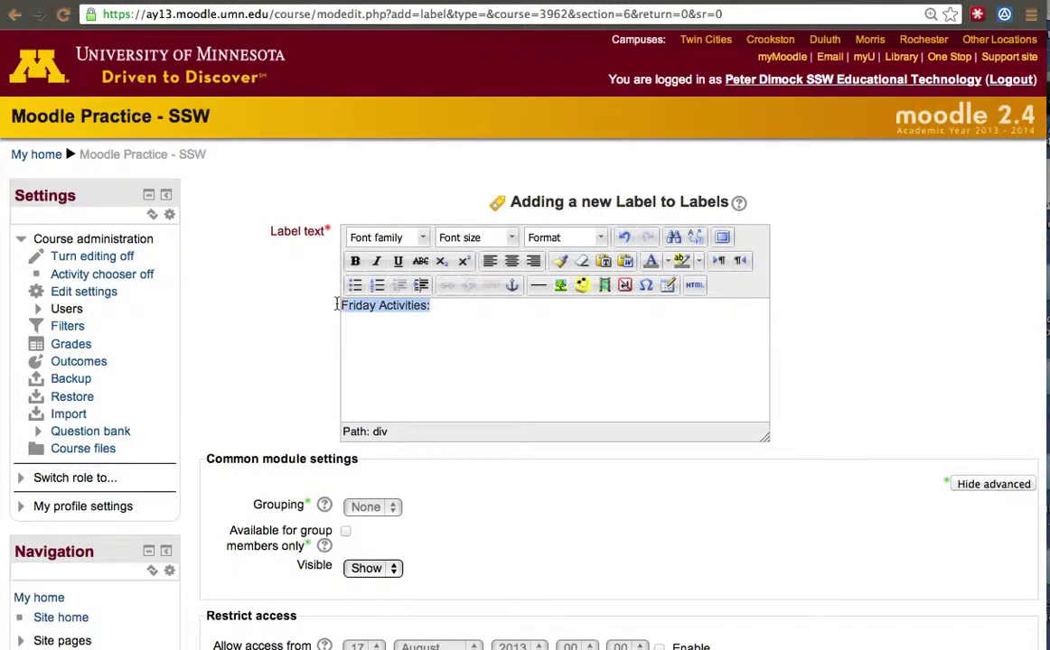
click(355, 261)
scroll(398, 395, down, 5)
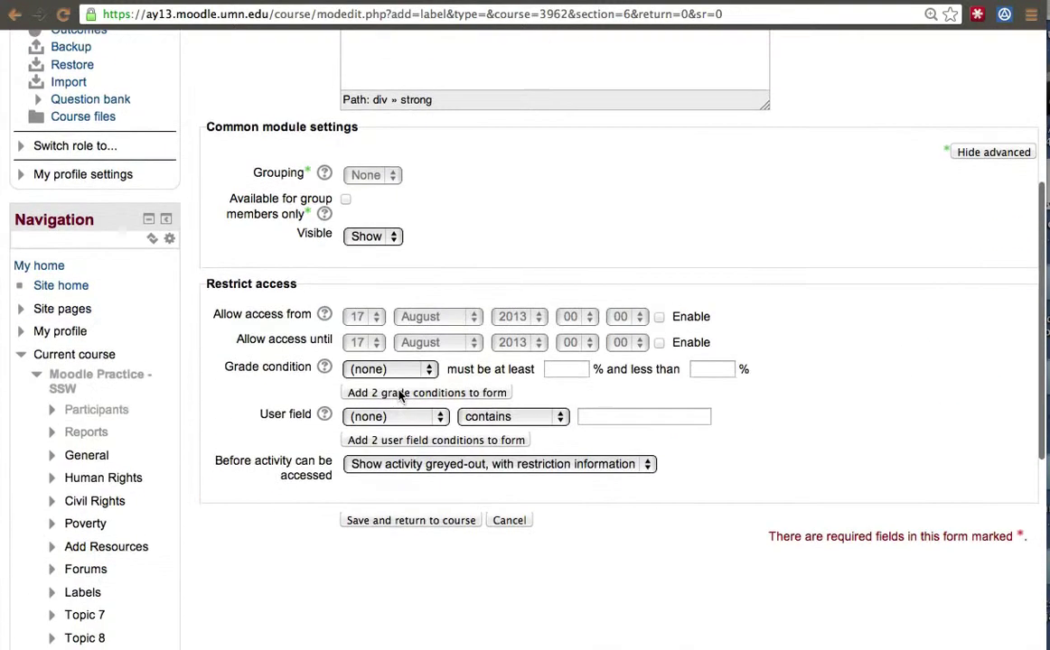
click(381, 523)
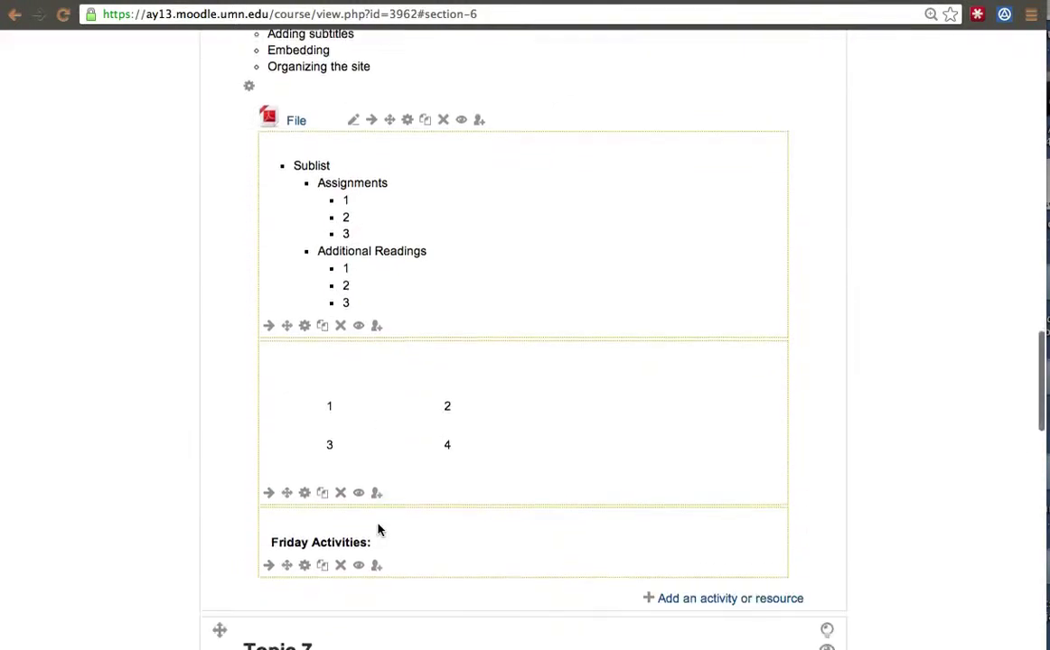
Step: Start adding a further Label resource to the Labels section, below the Friday Activities label
scroll(378, 530, down, 2)
click(689, 498)
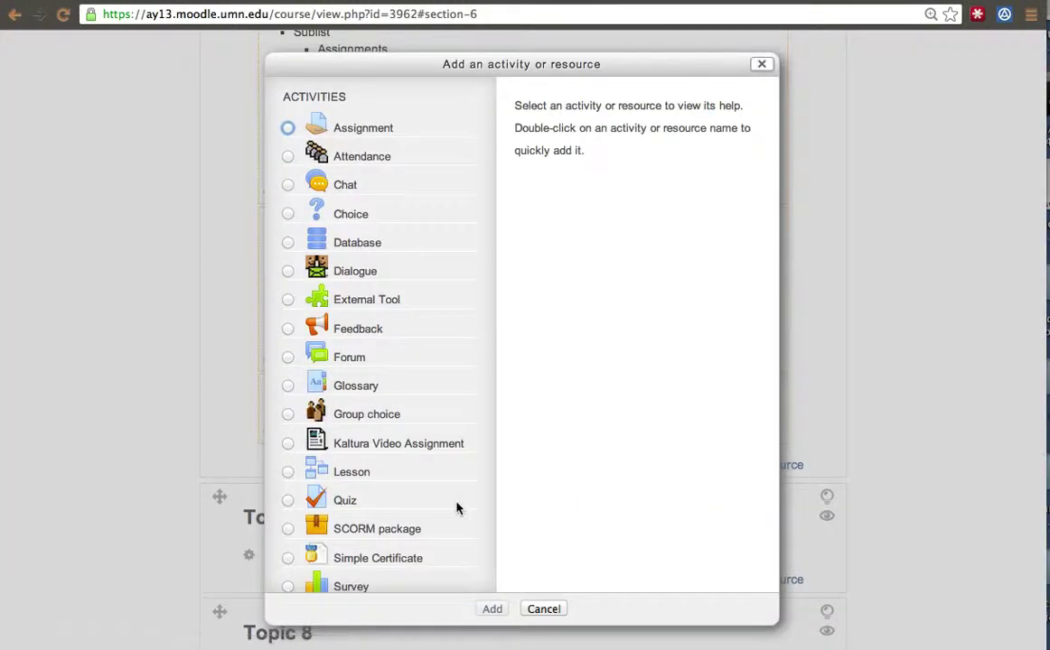
scroll(456, 509, down, 5)
scroll(456, 509, down, 1)
click(289, 527)
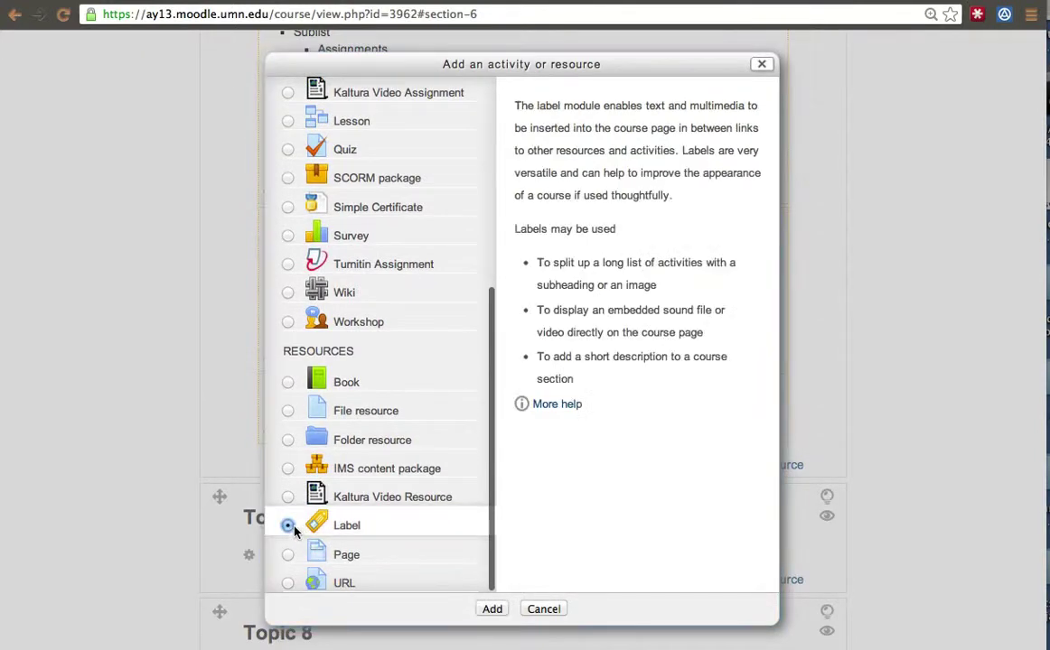
click(487, 611)
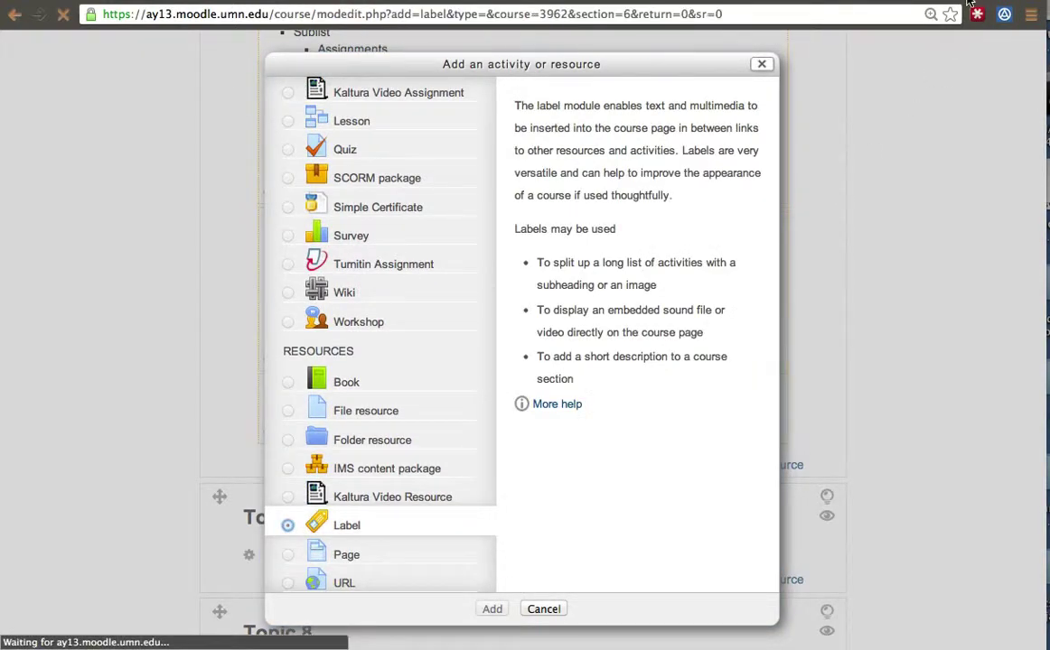
Step: Search the web for "tedx youtube" in a new browser tab
key(super+t)
text(ted)
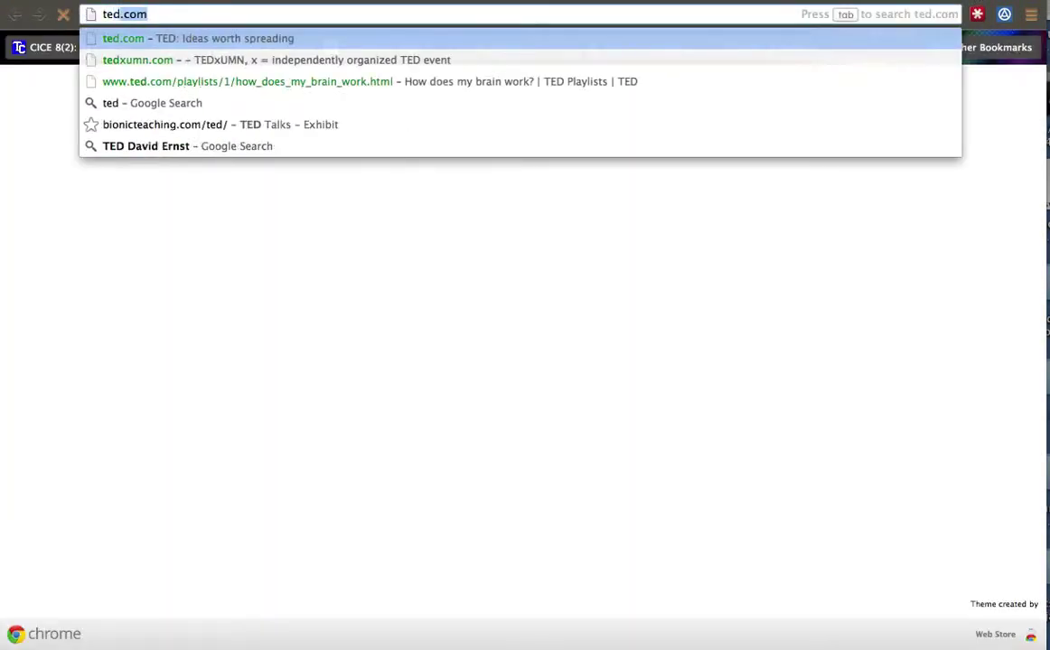
key(BackSpace)
text(xu)
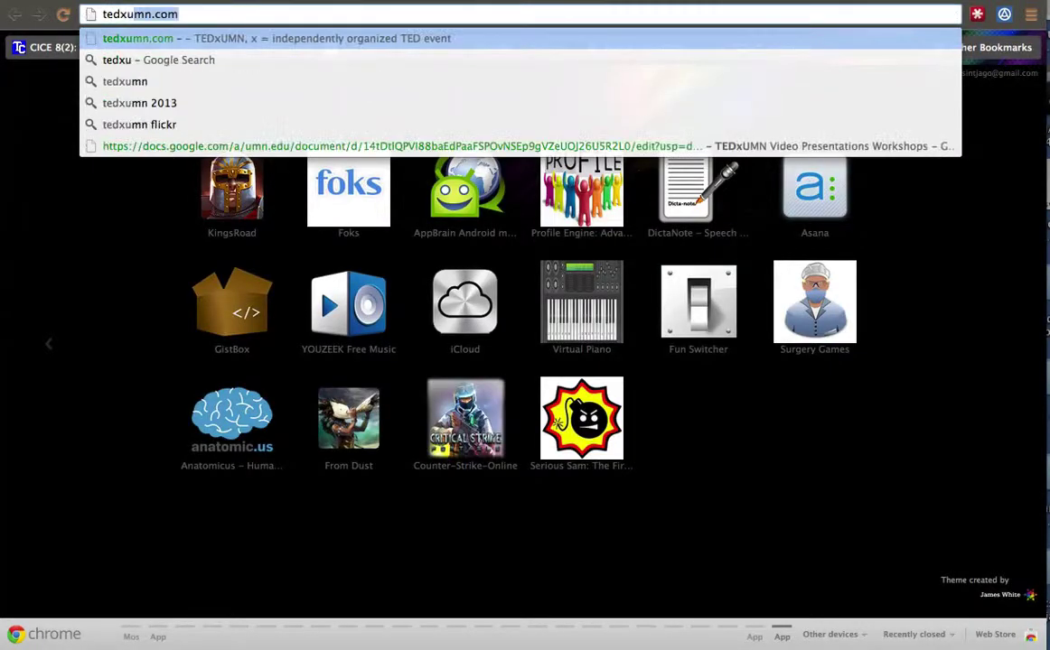
key(BackSpace)
key(BackSpace)
text(youtube)
key(Return)
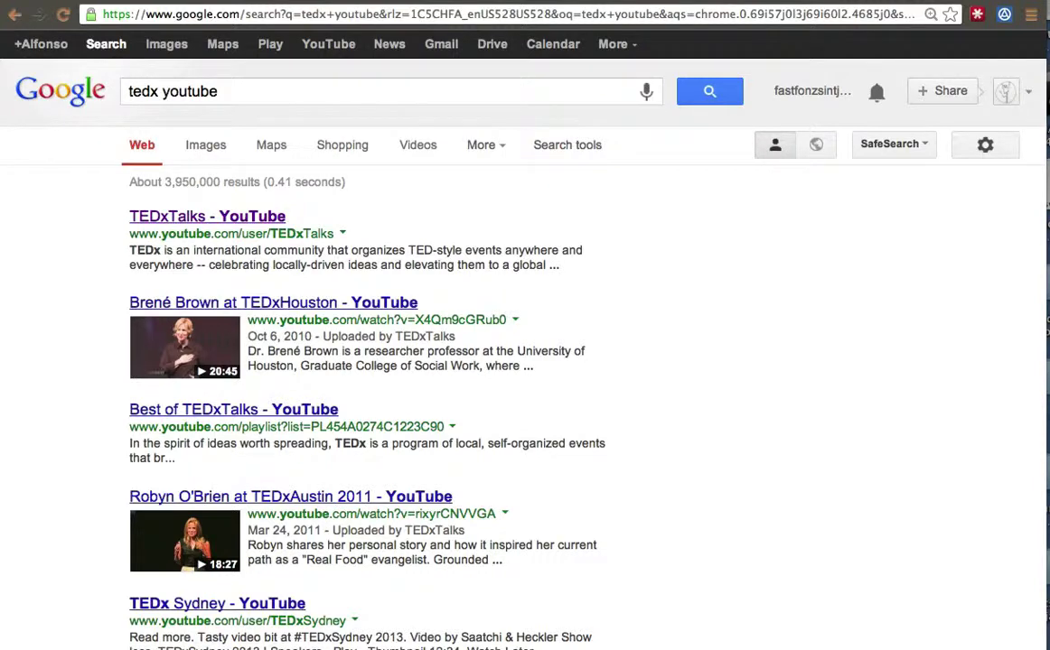
Step: Open the "Brené Brown at TEDxHouston" YouTube video from the search results and pause it
click(318, 303)
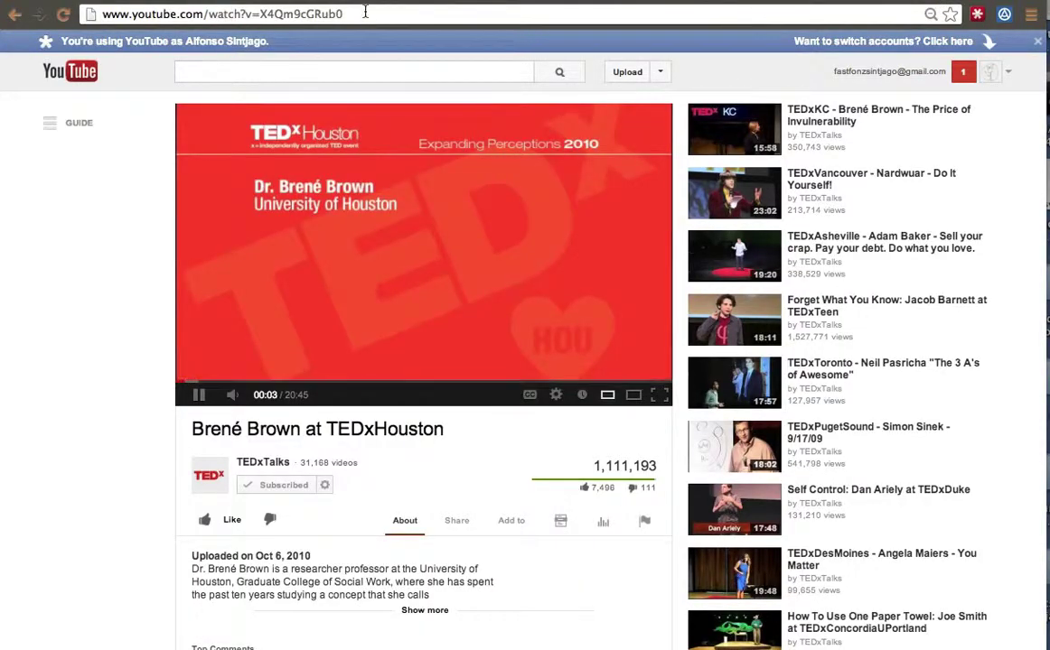
click(365, 14)
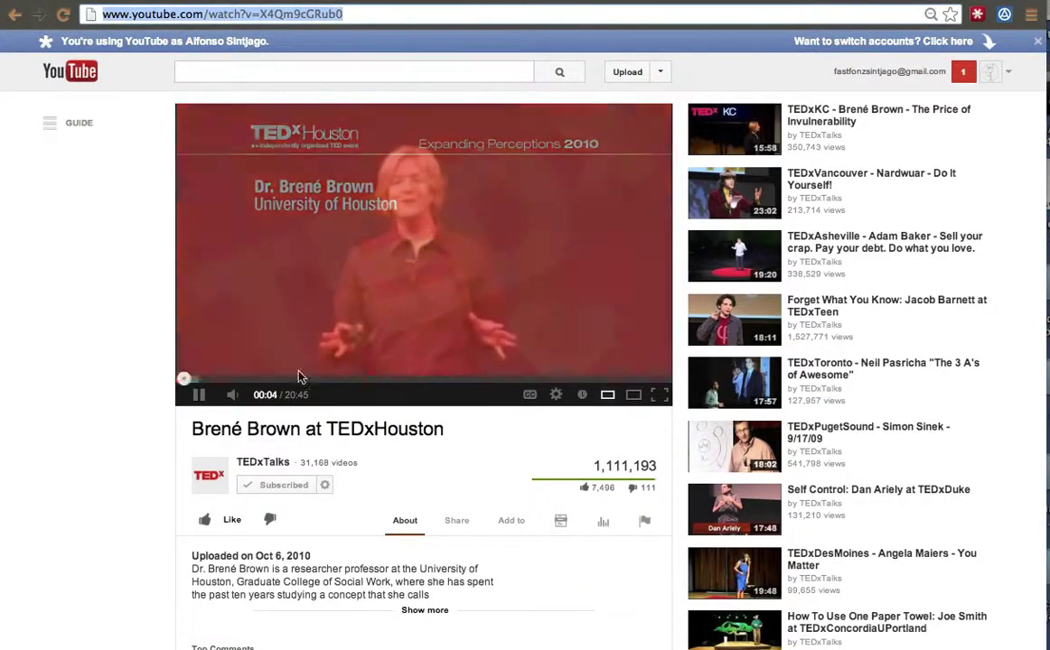
click(200, 395)
Step: Display the video's embed code among its sharing options and copy it
scroll(323, 450, down, 3)
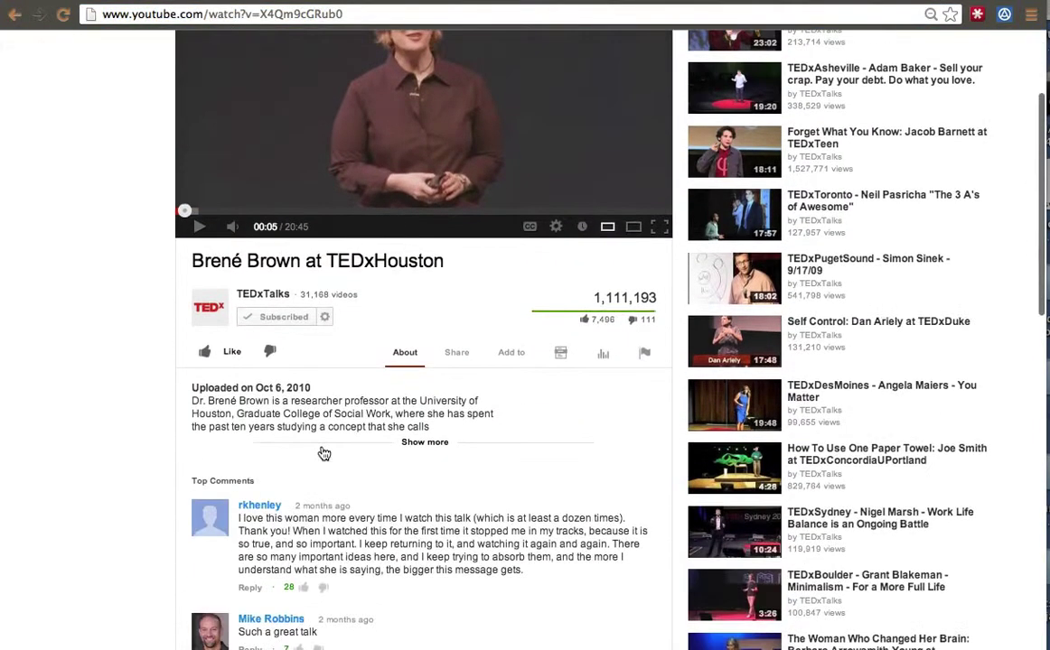
click(456, 361)
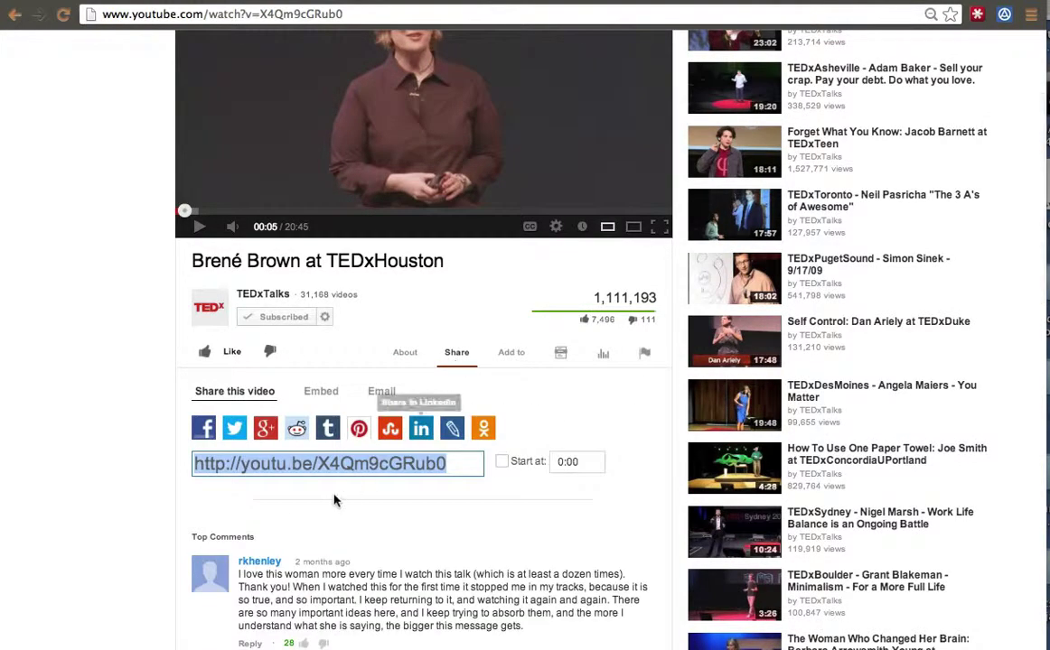
click(322, 395)
key(ctrl+c)
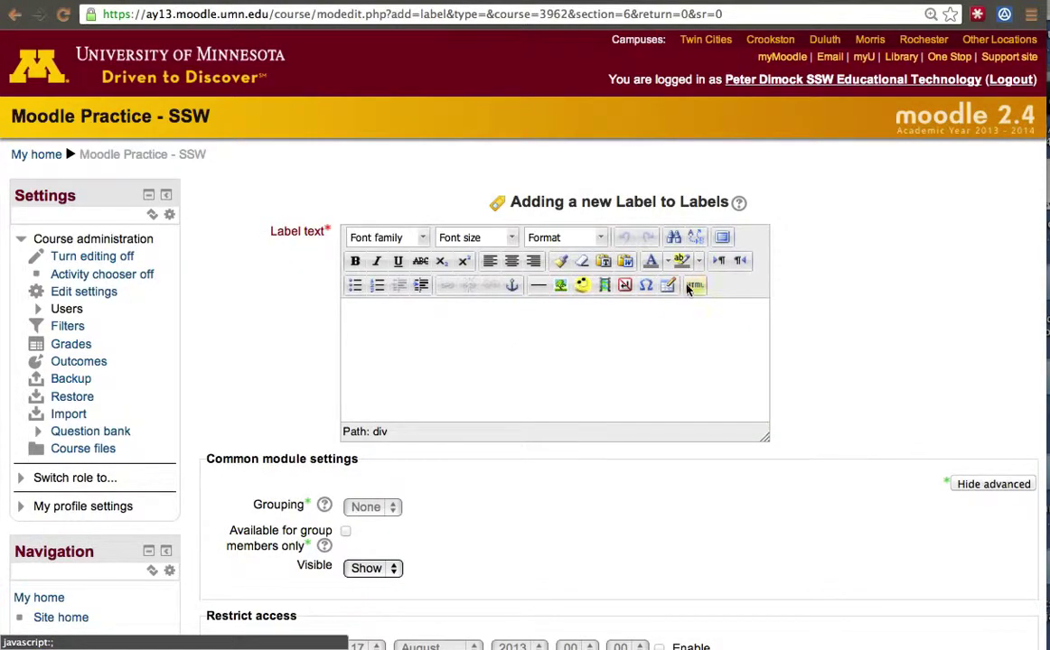
Step: Back in the Moodle label form, paste the video embed code into the label text's HTML source and apply it
click(694, 288)
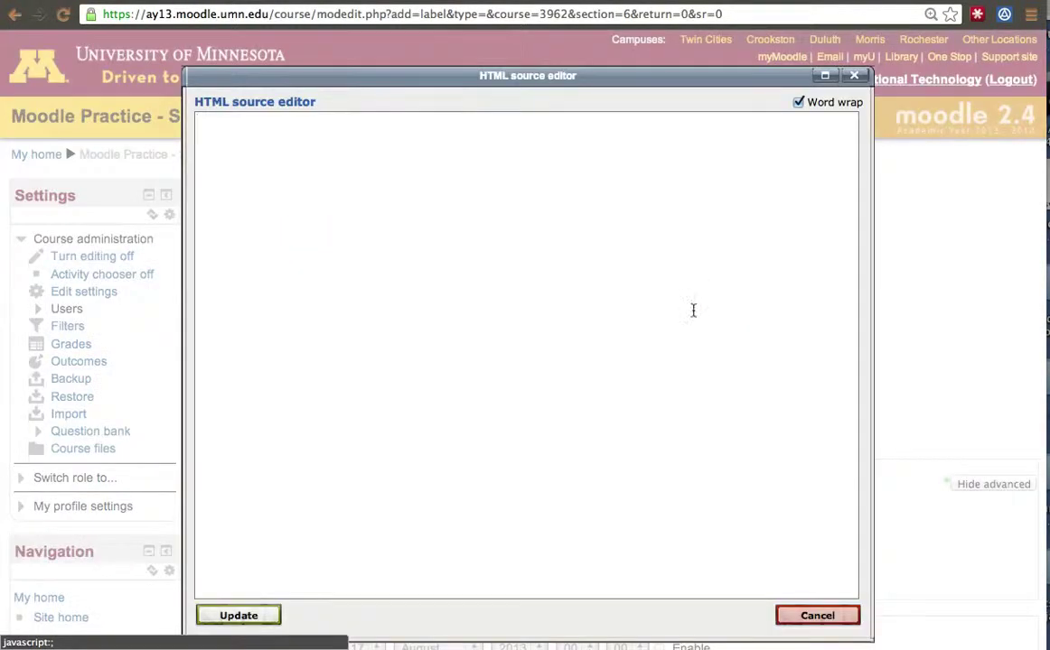
key(ctrl+v)
click(238, 616)
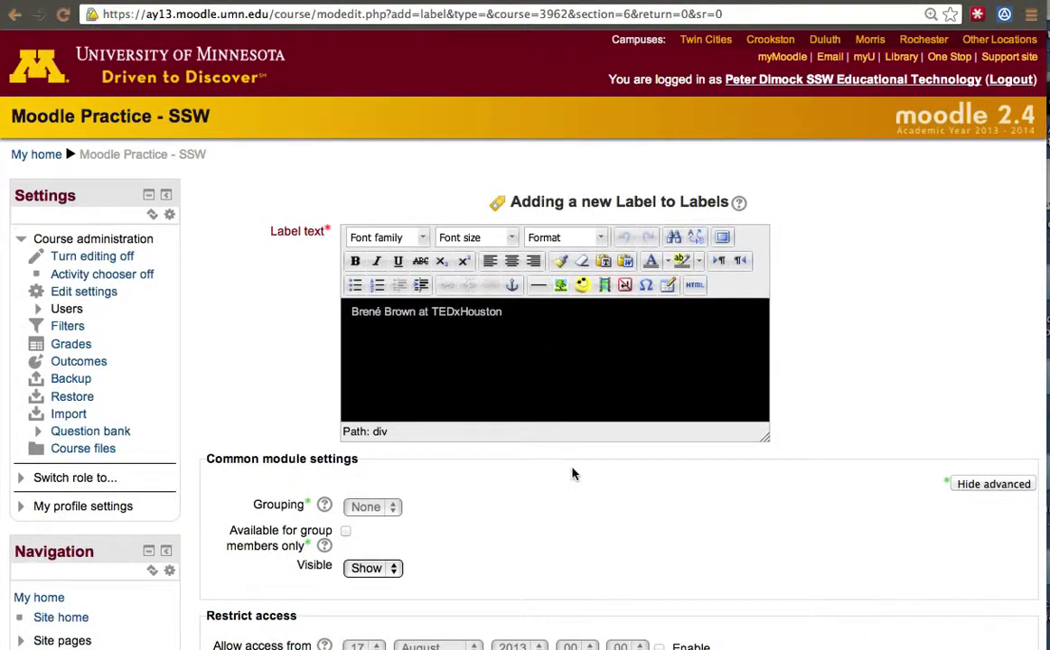
Step: Save the video label to the course and check it below Friday Activities on the course page
scroll(572, 476, down, 5)
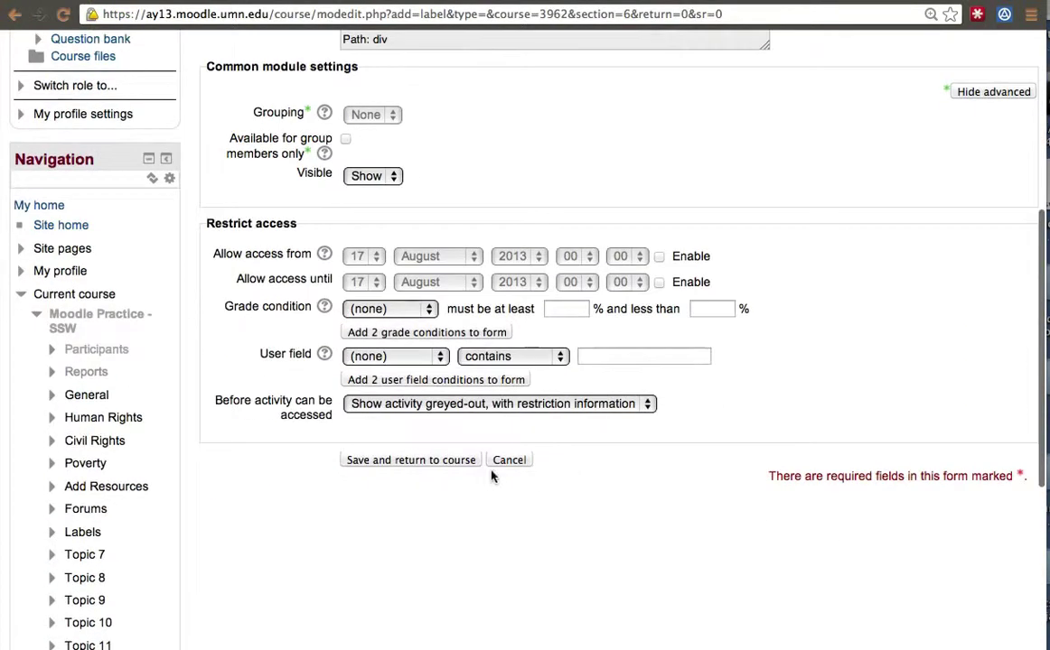
click(412, 460)
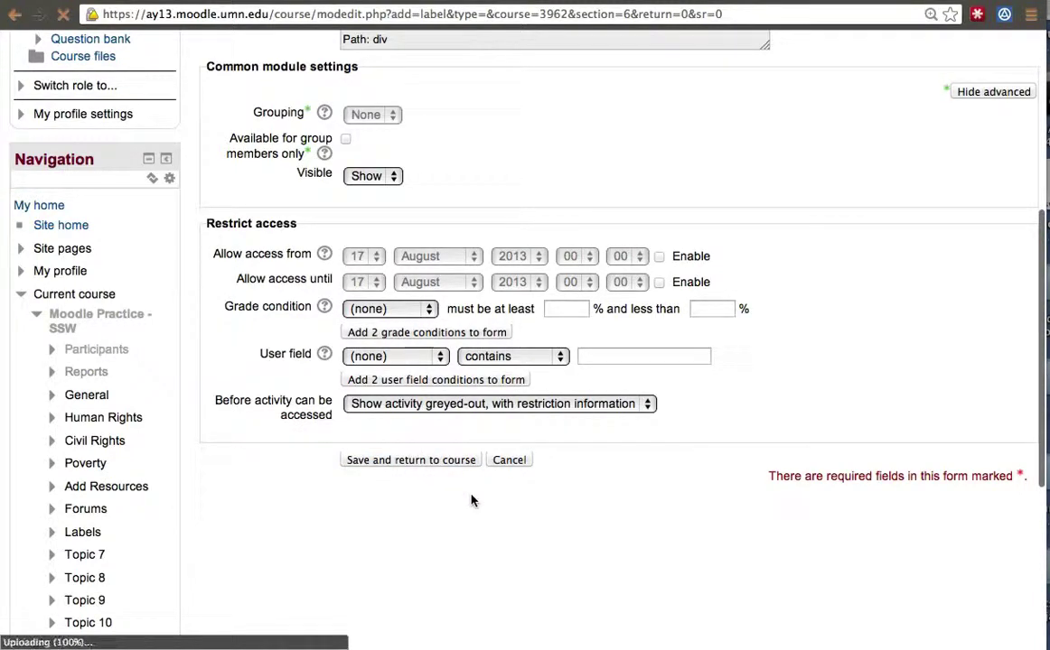
scroll(472, 501, down, 4)
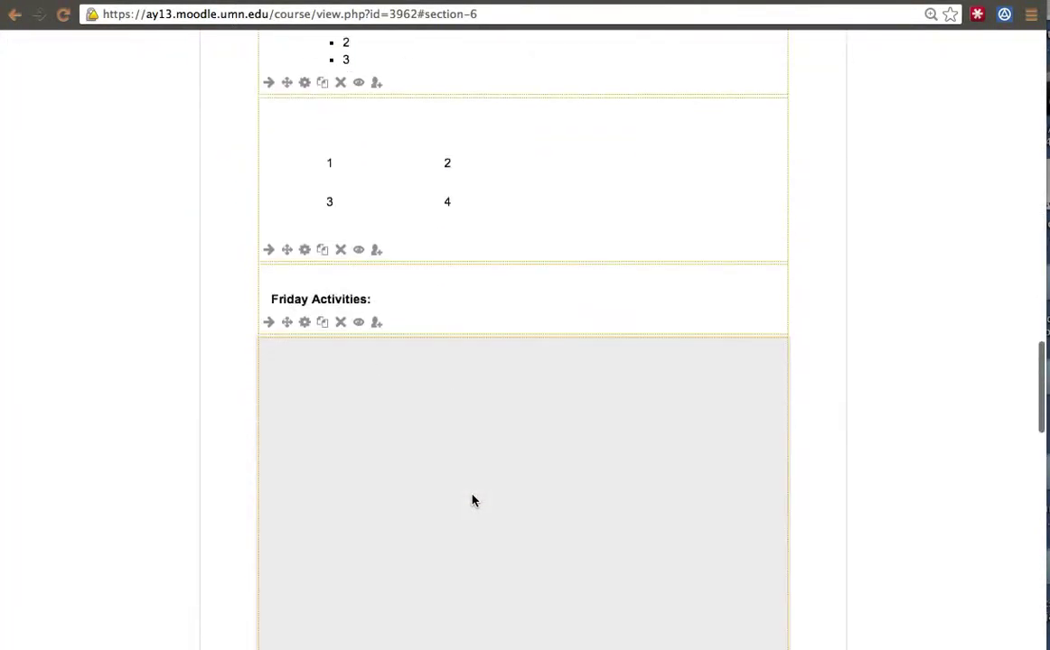
scroll(471, 501, down, 4)
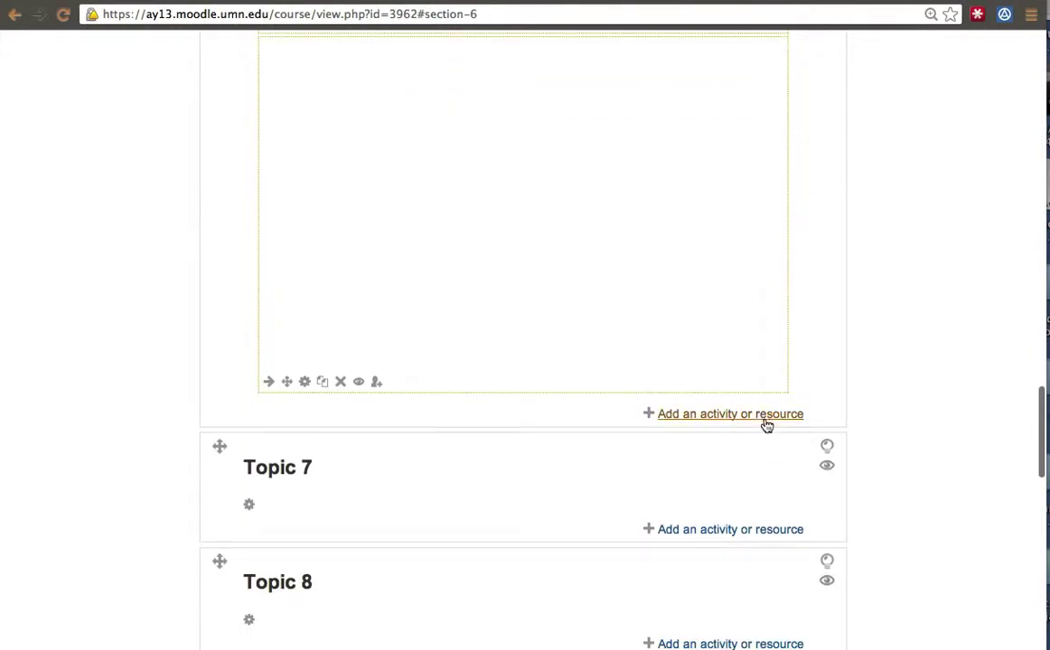
Step: Start adding a new Label resource to the Labels section, below the embedded video
click(763, 416)
scroll(349, 360, down, 2)
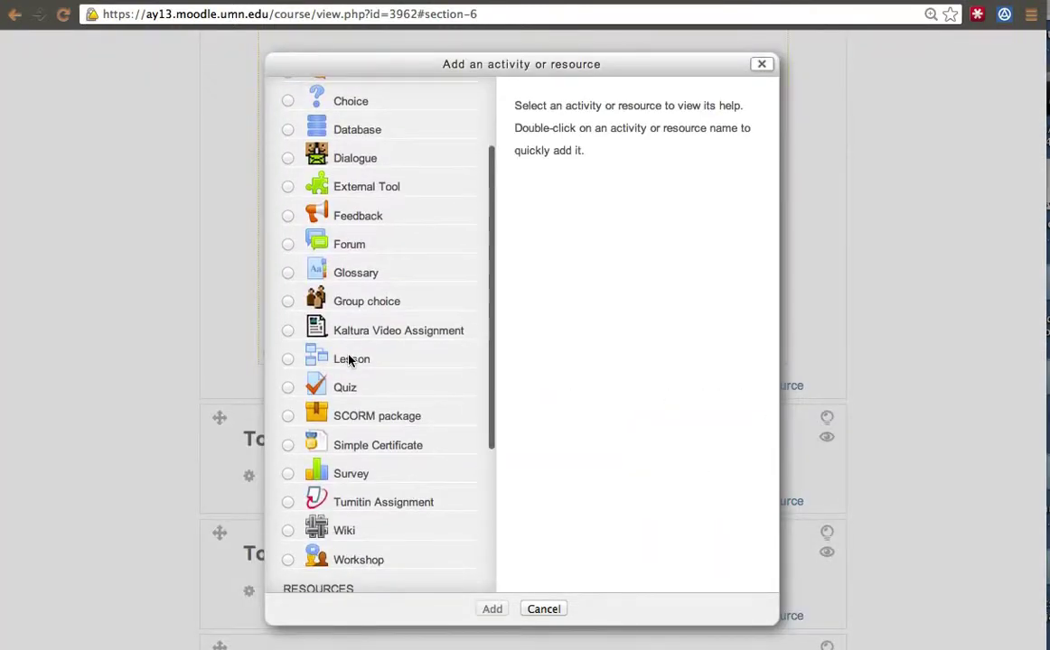
scroll(348, 360, down, 3)
scroll(298, 518, down, 2)
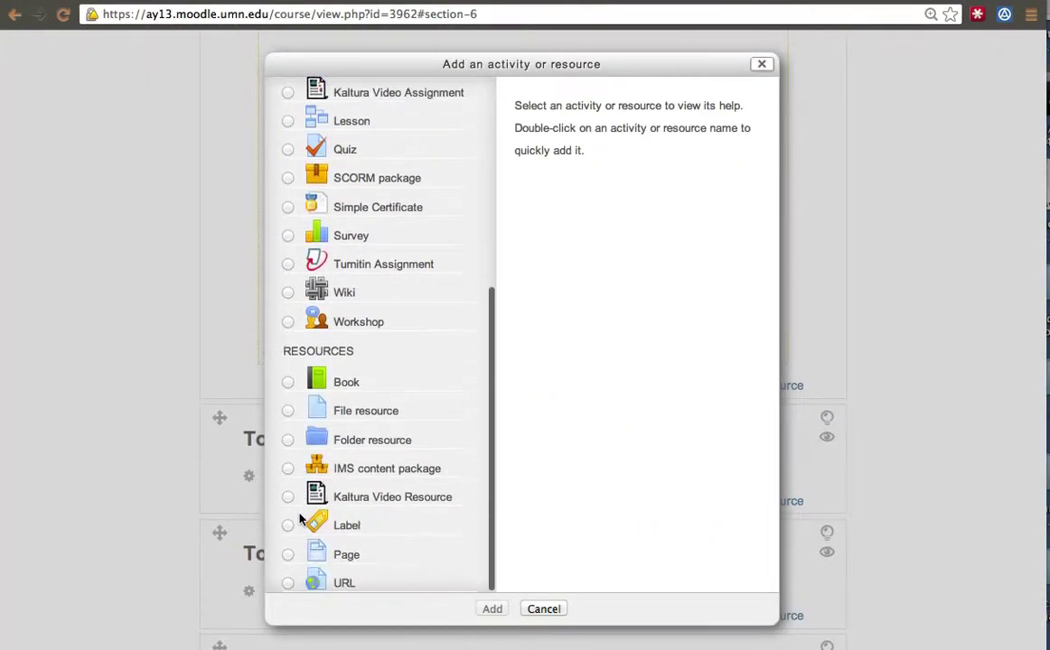
click(287, 525)
click(489, 609)
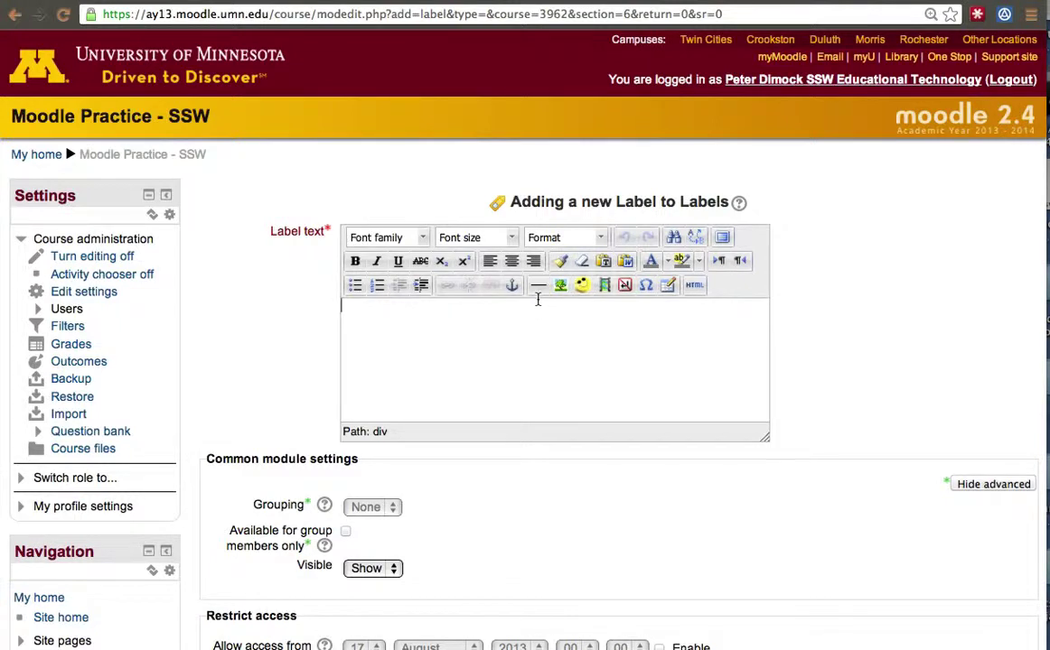
Step: Enter four lines of label text: "Edit This Text", "Add Color", "Bold" and "Italicize"
click(538, 300)
text(Edit This Text )
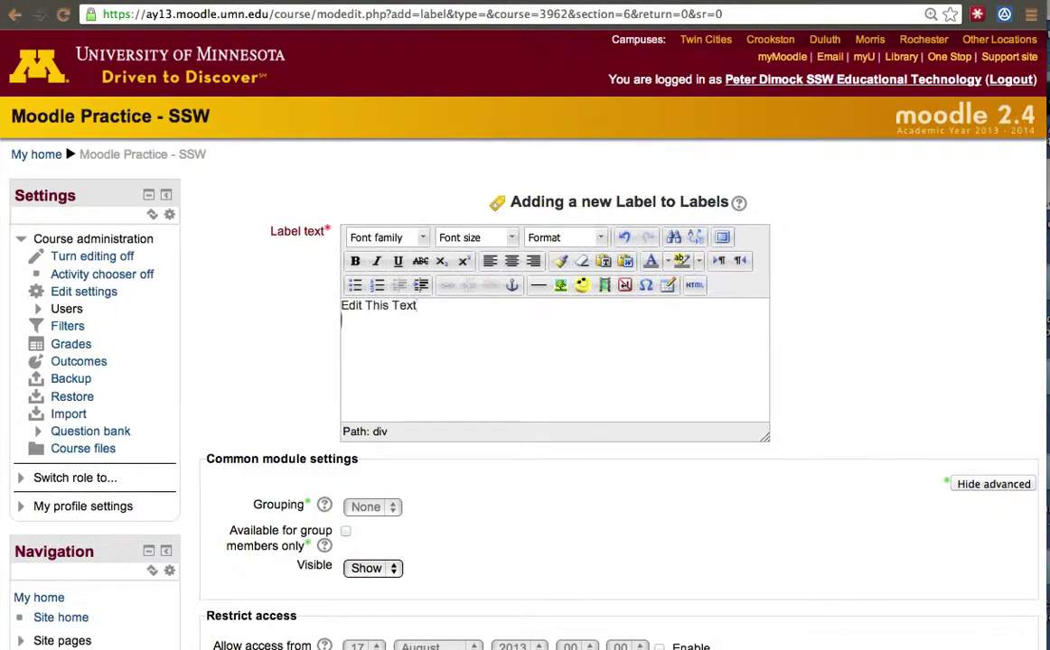
text(Add Color)
key(Return)
text(Bold)
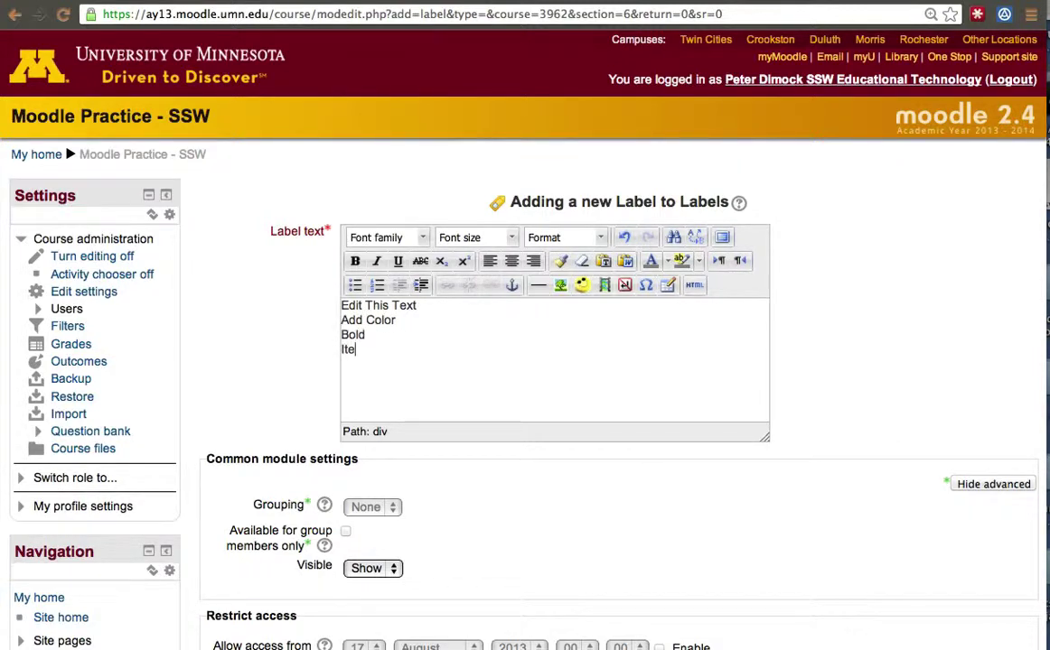
text(ize)
Step: Format the word "Italicize" in italics and the word "Bold" in bold
double_click(359, 352)
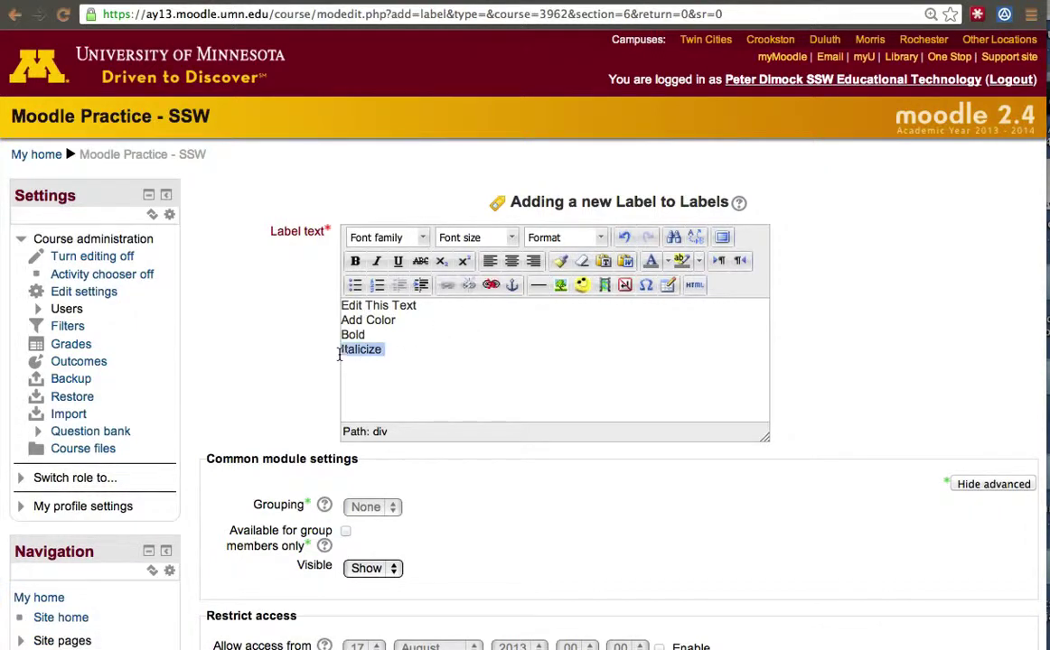
click(376, 261)
double_click(354, 334)
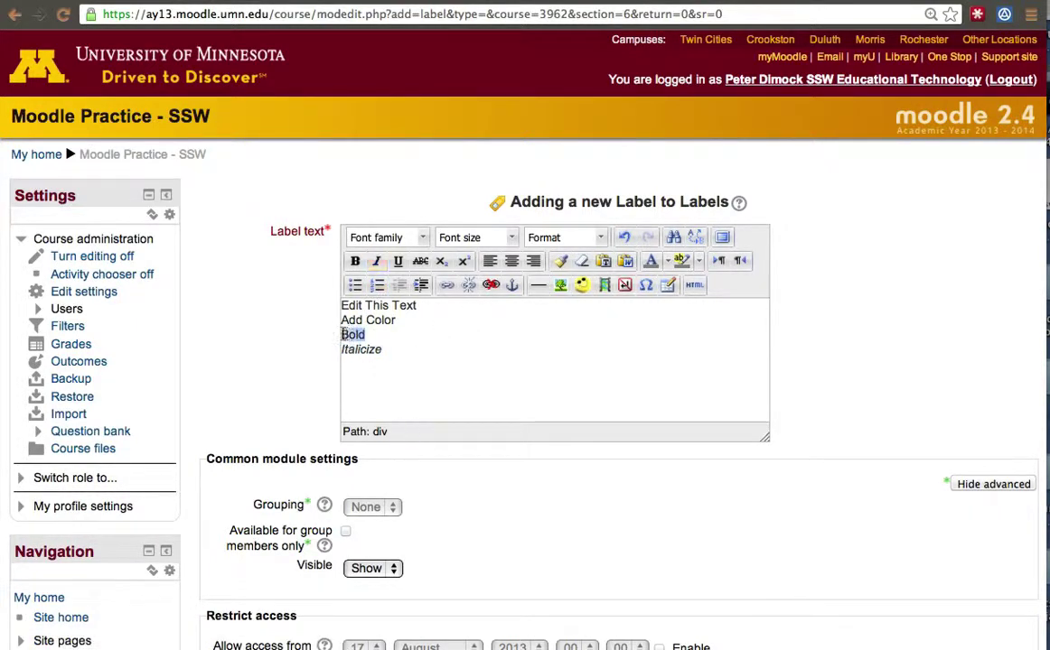
click(355, 261)
Step: Change the text color of the "Add Color" line to red
drag(400, 320, 341, 320)
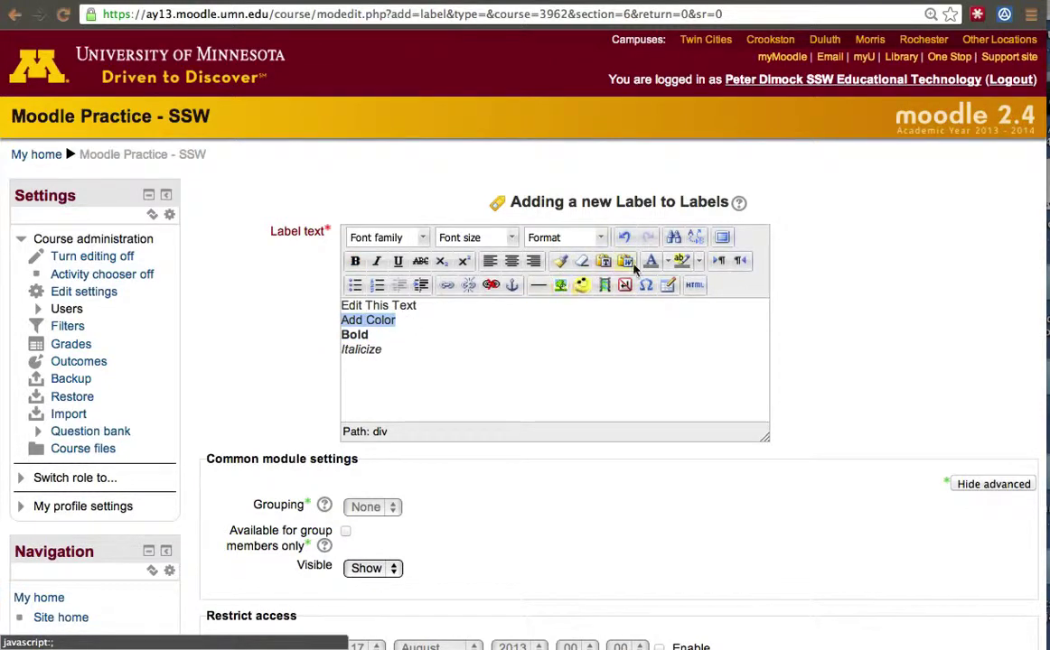
click(667, 261)
click(655, 310)
click(522, 344)
Step: Make the "Edit This Text" line bold, underlined and struck through, with a yellow highlight
drag(447, 307, 318, 297)
click(376, 261)
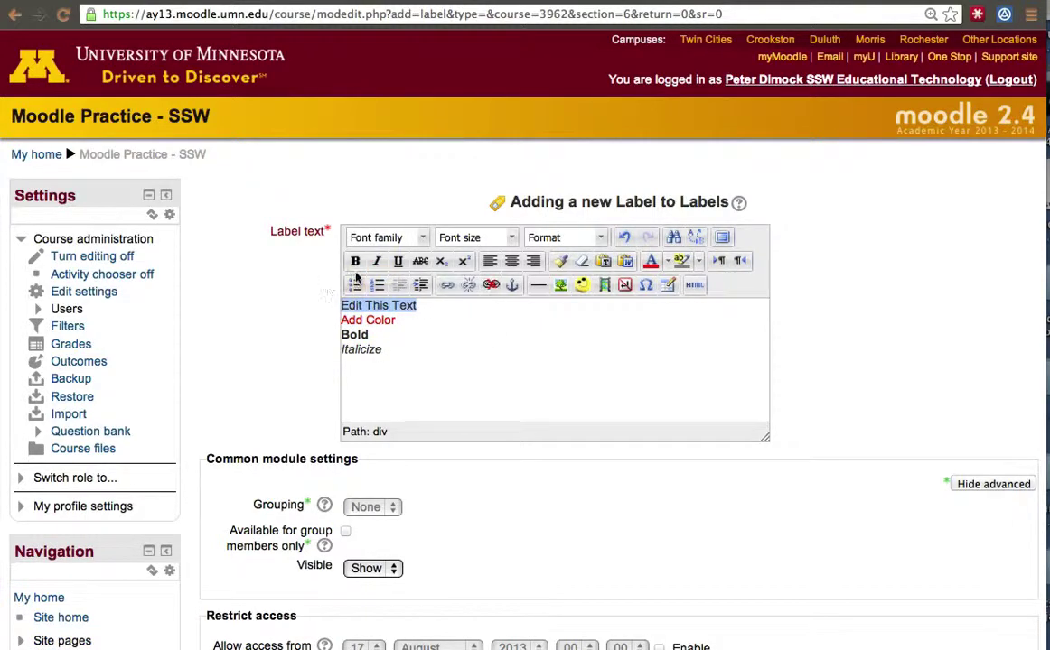
click(355, 261)
click(398, 261)
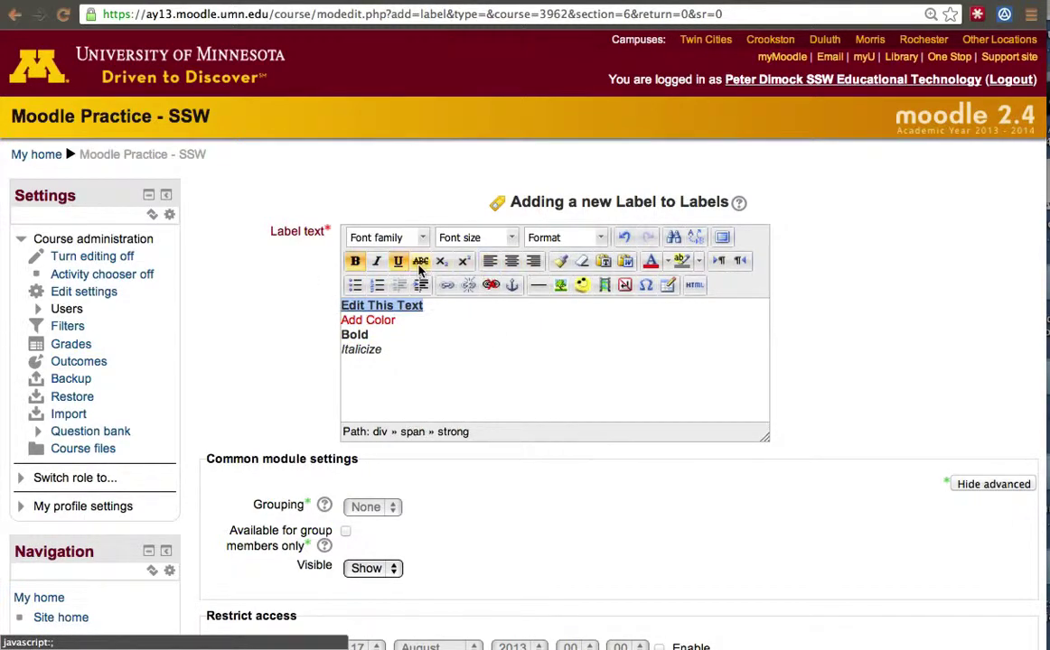
click(419, 262)
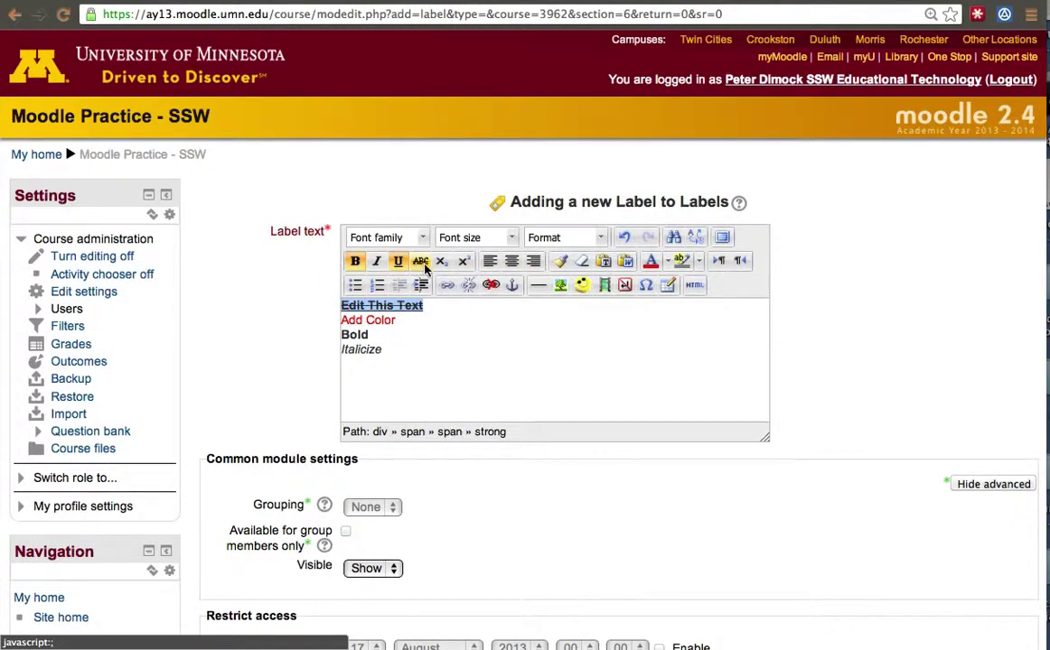
click(697, 262)
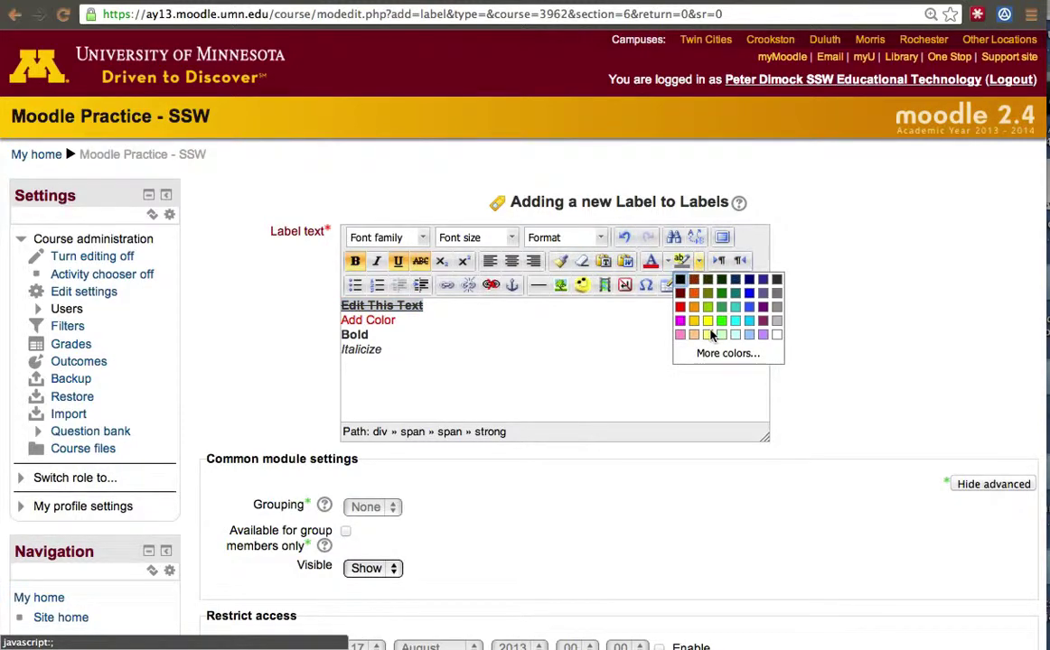
click(685, 338)
click(610, 359)
Step: Right-align the "Italicize" line in the label text
scroll(610, 359, down, 3)
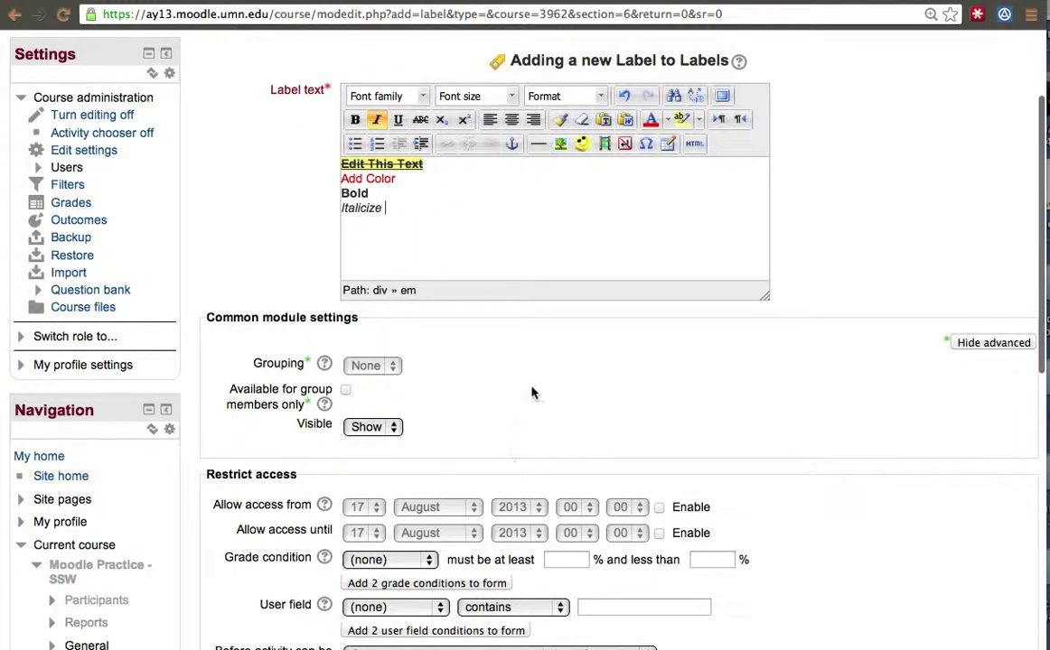
double_click(359, 209)
click(533, 120)
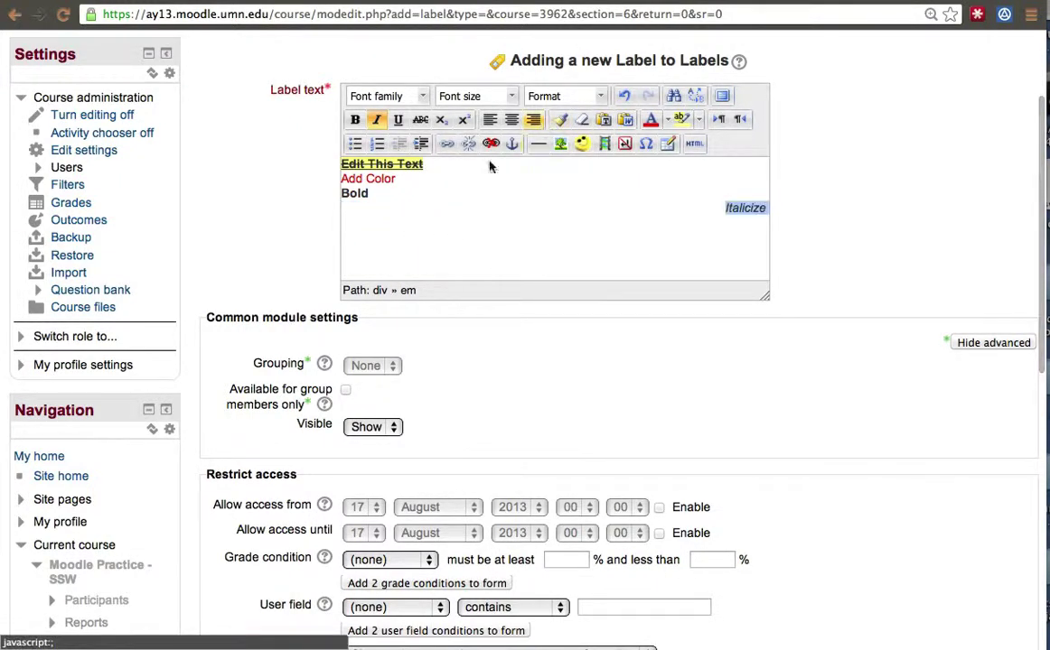
Step: Center the "Bold" line and the "Edit This Text" line in the label text
drag(398, 197, 344, 192)
click(355, 120)
click(511, 119)
drag(438, 169, 340, 164)
click(397, 119)
click(511, 120)
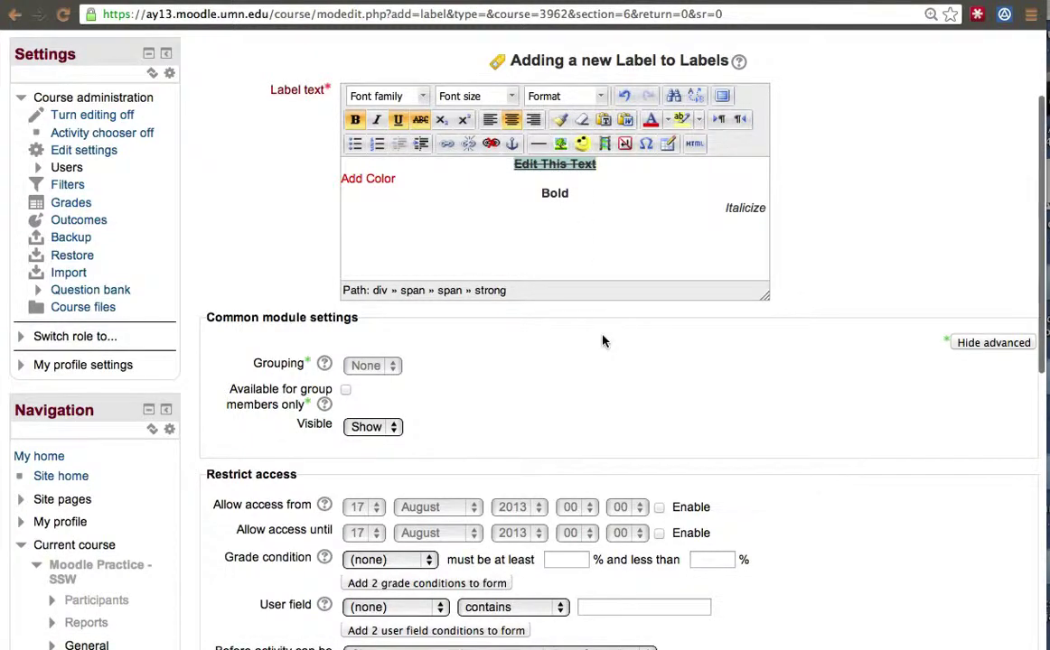
Step: Save the formatted label to the course and review it below the embedded video in the Labels section
scroll(603, 341, down, 5)
click(413, 347)
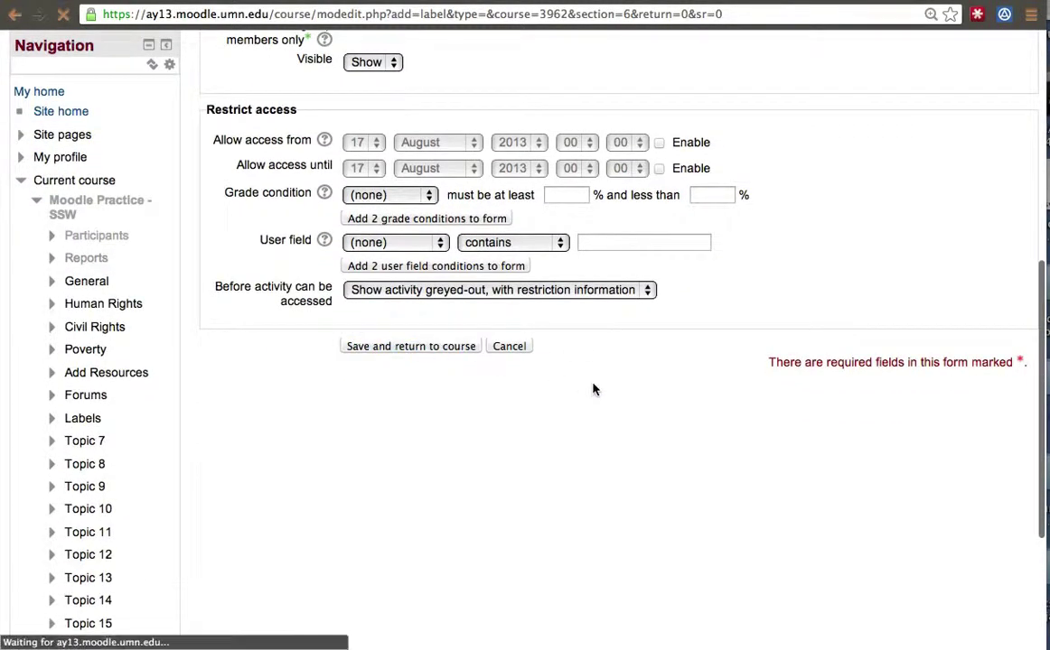
scroll(569, 171, up, 4)
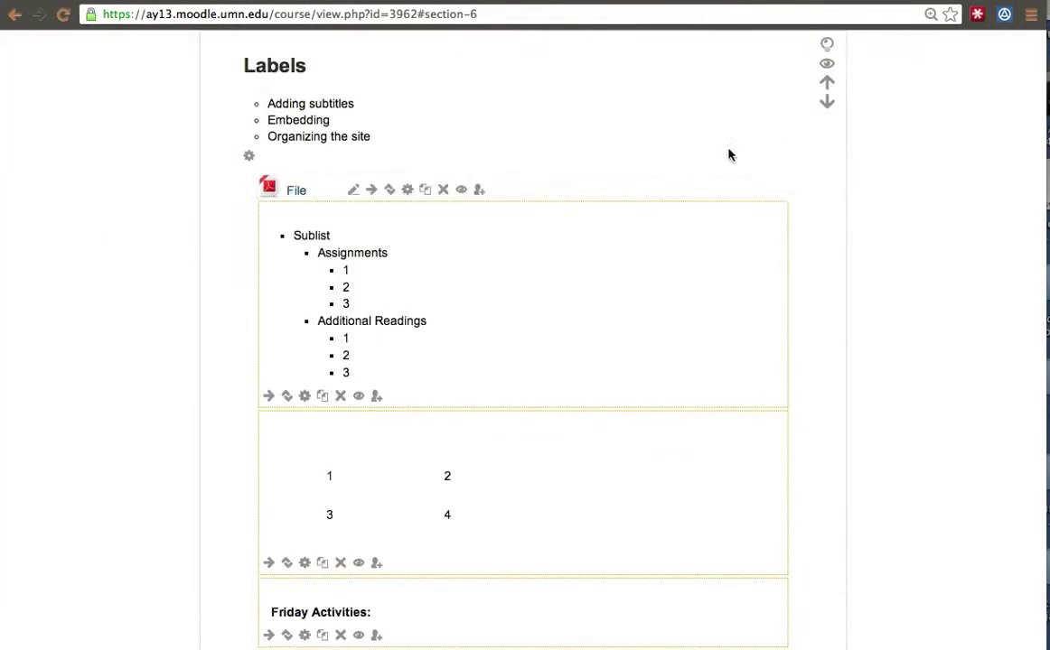
scroll(719, 305, down, 3)
scroll(720, 304, down, 3)
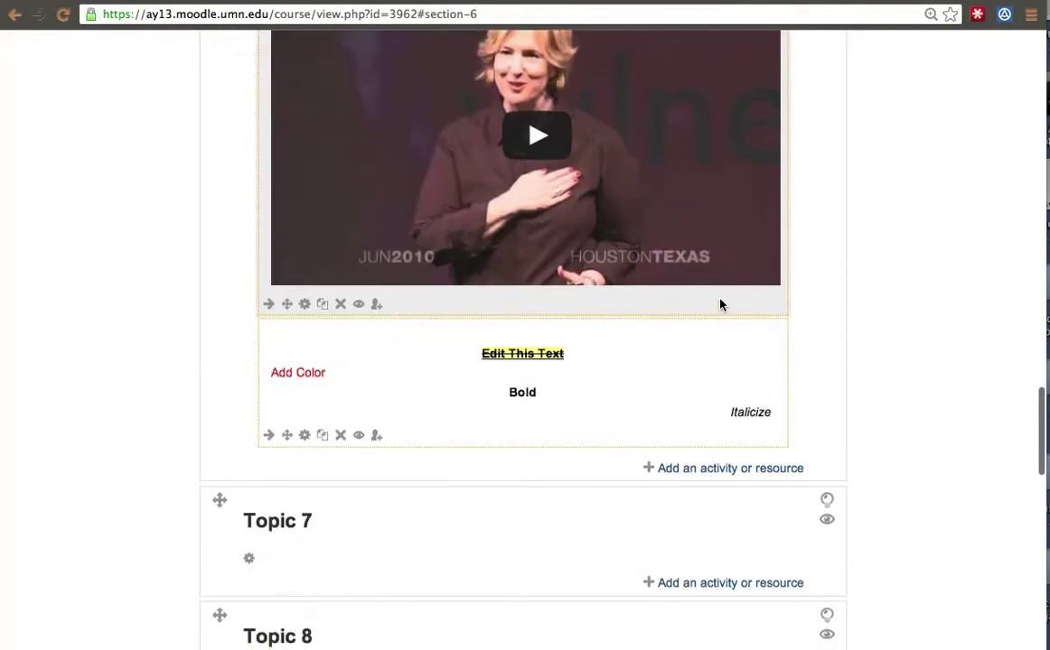
scroll(720, 305, up, 8)
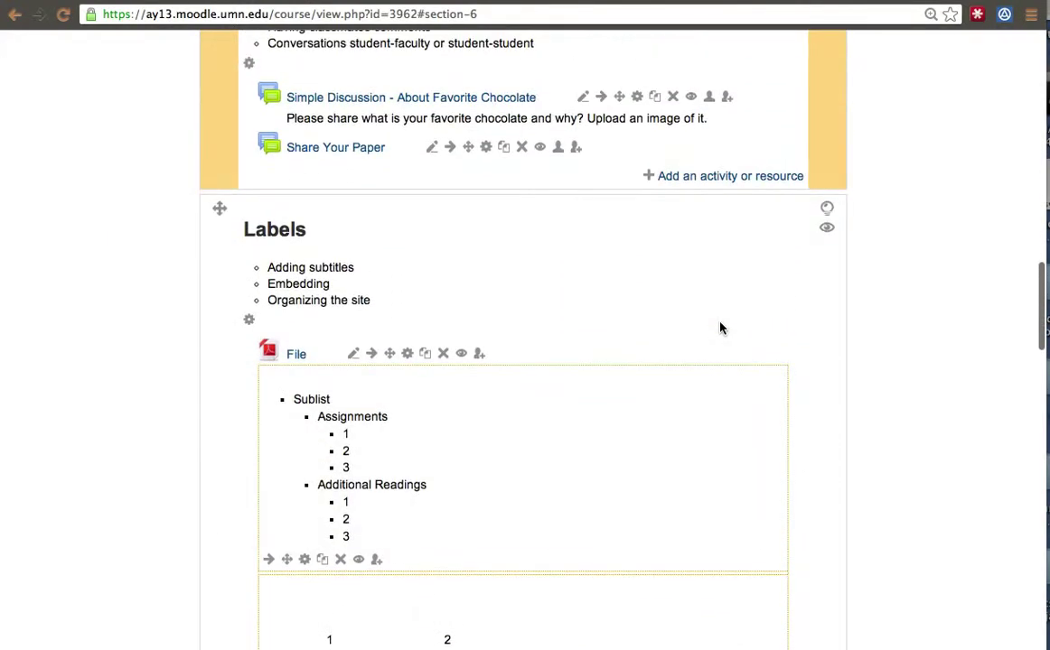